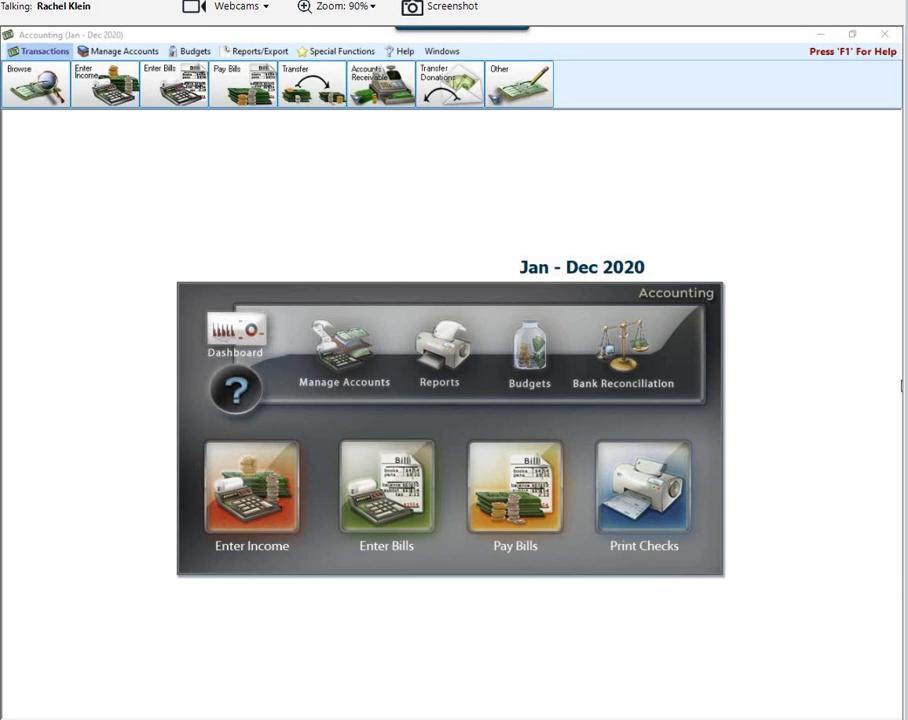
{"action": "key", "text": "XF86AudioRaiseVolume"}
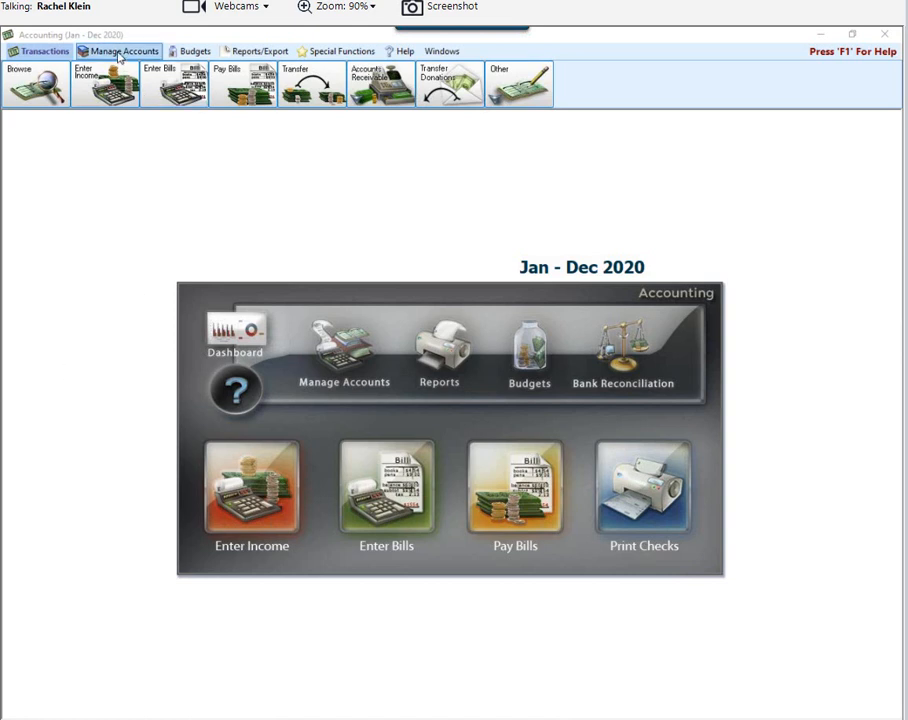
{"action": "left_click", "coordinate": [117, 57]}
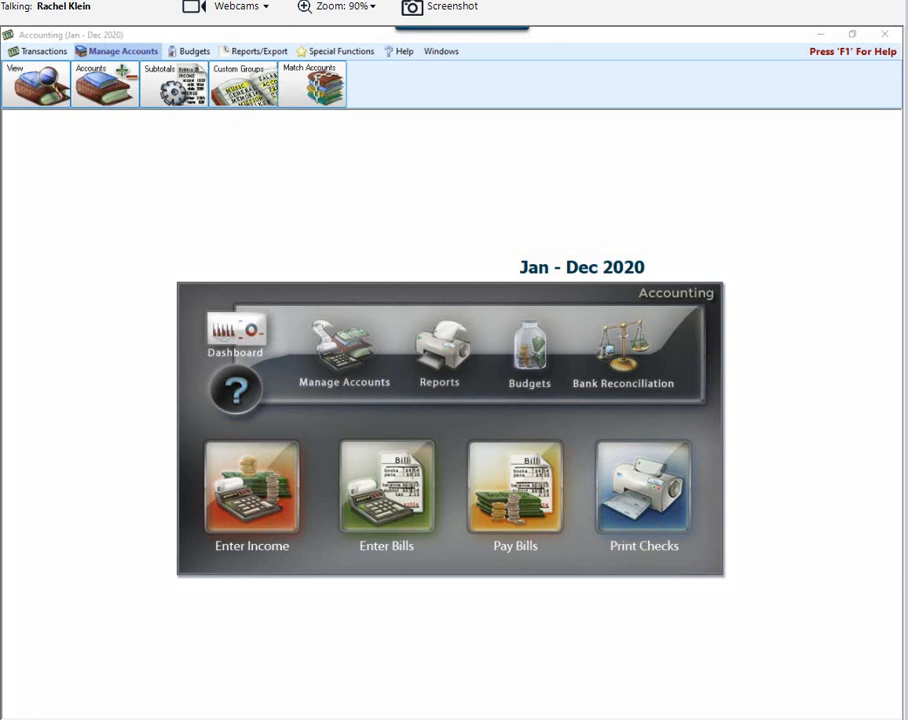
{"action": "mouse_move", "coordinate": [178, 52]}
{"action": "left_mouse_down"}
{"action": "mouse_move", "coordinate": [256, 44]}
{"action": "mouse_move", "coordinate": [308, 101]}
{"action": "mouse_move", "coordinate": [217, 126]}
{"action": "mouse_move", "coordinate": [206, 32]}
{"action": "left_mouse_up"}
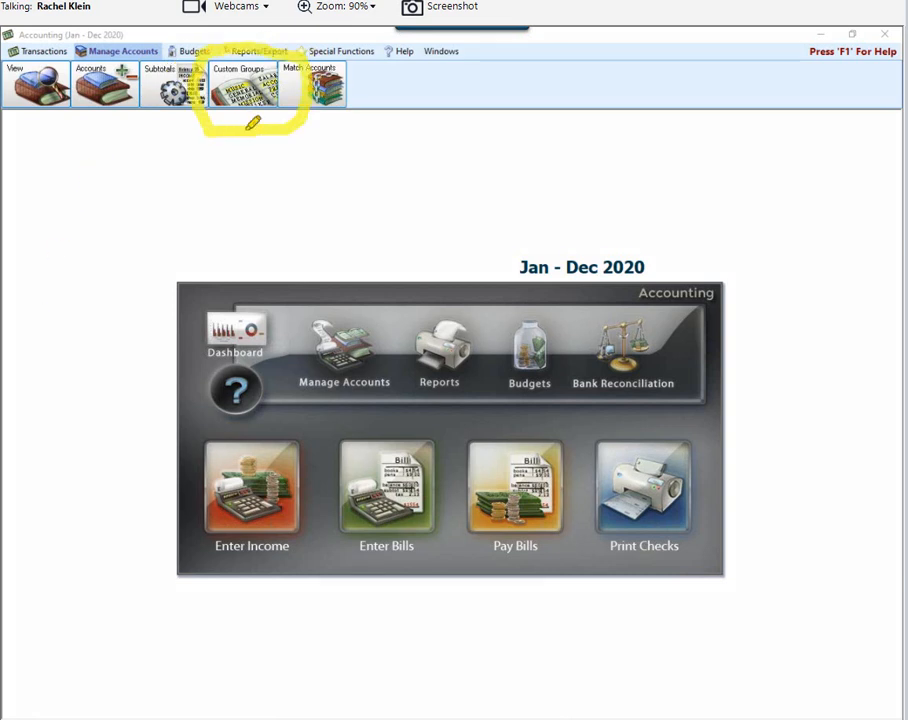
{"action": "mouse_move", "coordinate": [251, 152]}
{"action": "left_mouse_down"}
{"action": "mouse_move", "coordinate": [255, 229]}
{"action": "mouse_move", "coordinate": [257, 136]}
{"action": "mouse_move", "coordinate": [282, 154]}
{"action": "mouse_move", "coordinate": [212, 156]}
{"action": "left_mouse_up"}
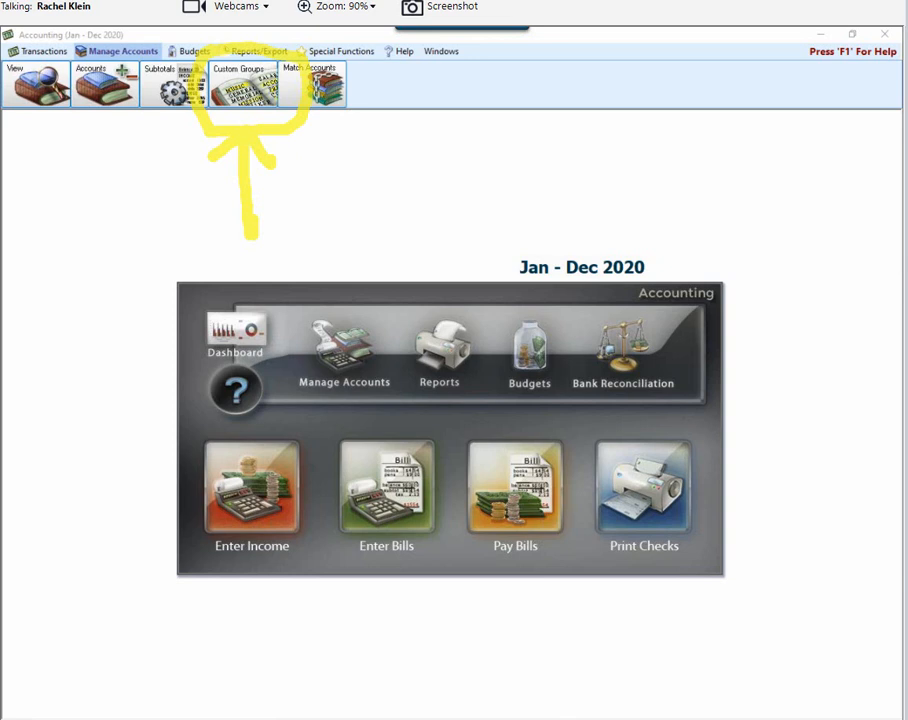
{"action": "key", "text": "Escape"}
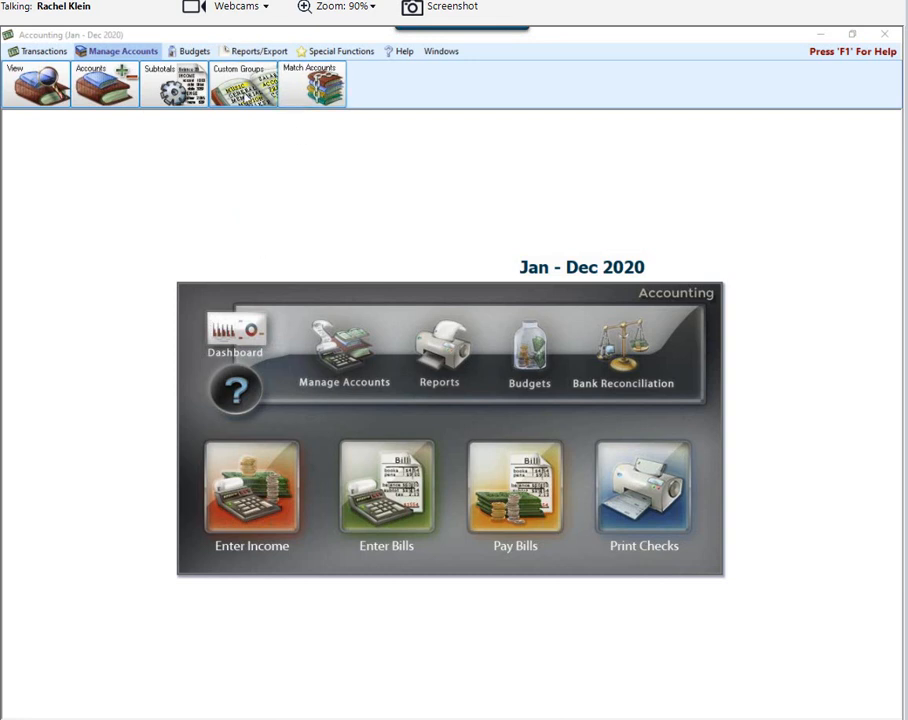
- View the custom account groups available in the Treasurer's Report options and their group editor, then close both windows
{"action": "left_click", "coordinate": [259, 51]}
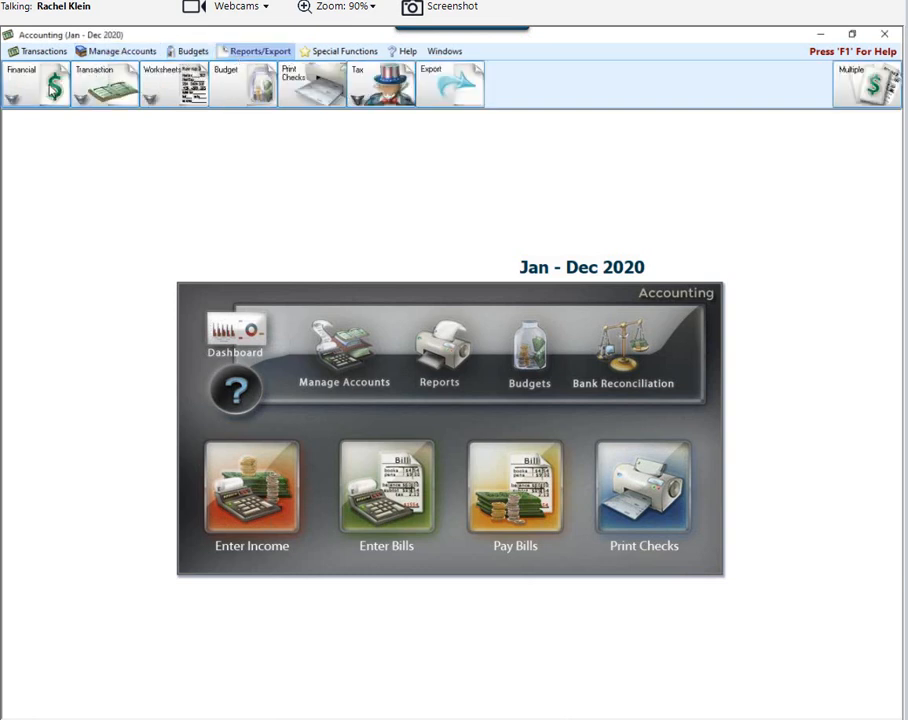
{"action": "left_click", "coordinate": [54, 88]}
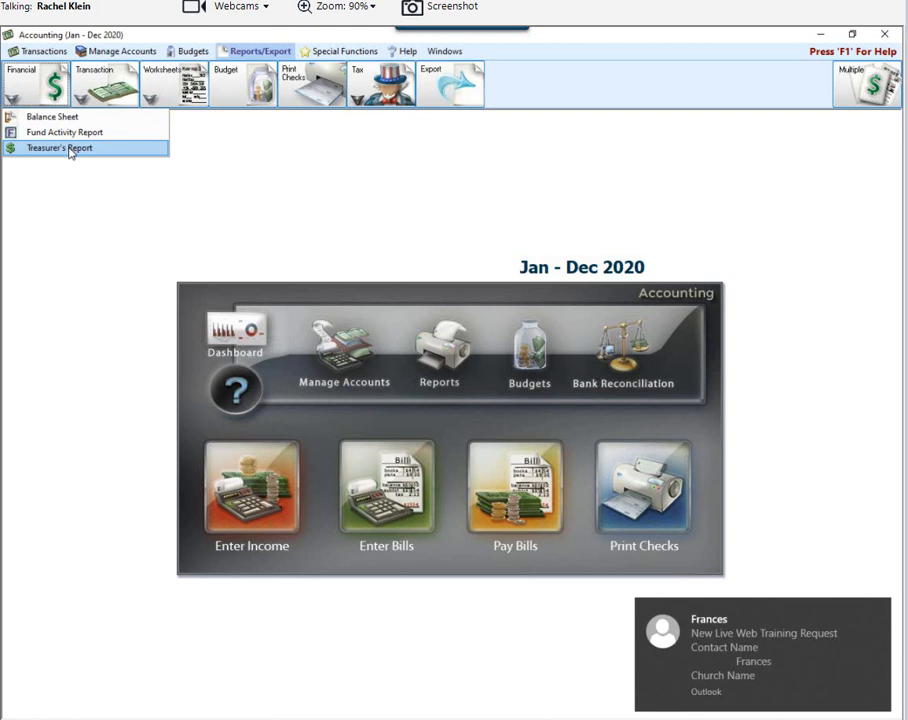
{"action": "left_click", "coordinate": [68, 148]}
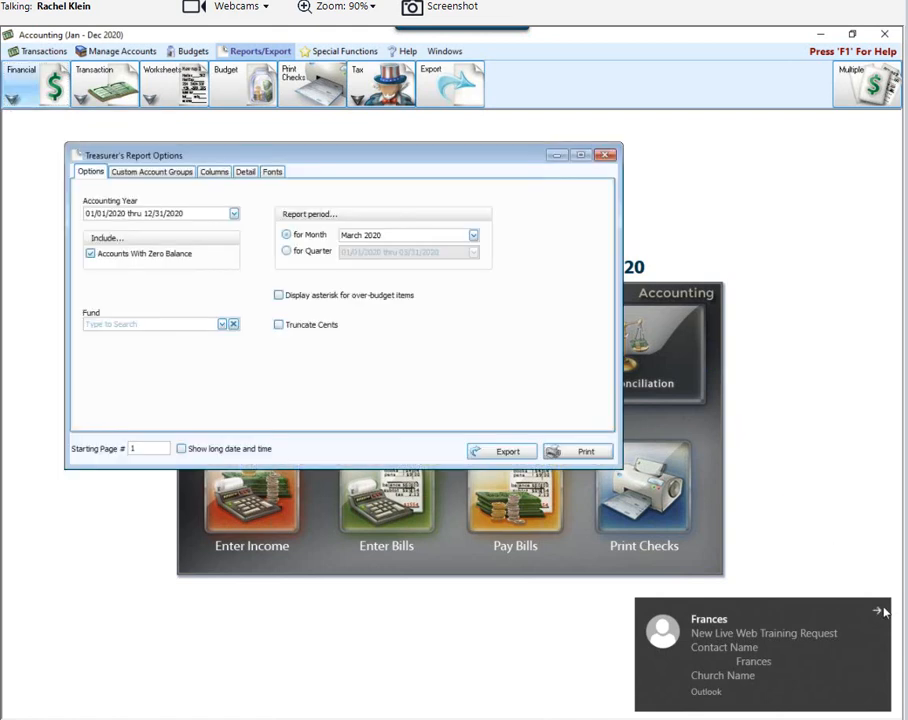
{"action": "left_click", "coordinate": [884, 612]}
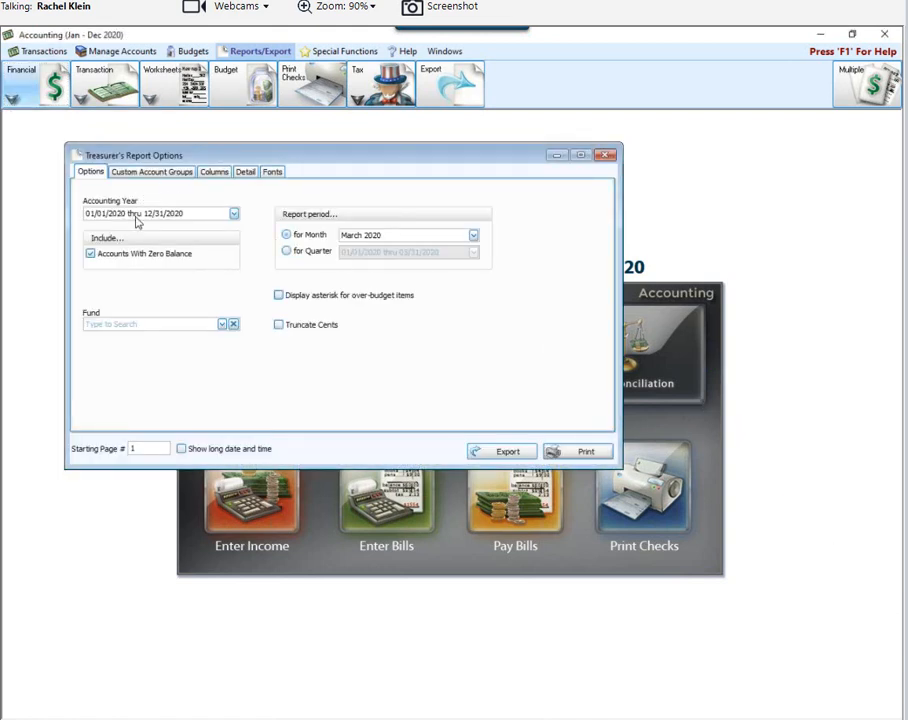
{"action": "left_click", "coordinate": [166, 174]}
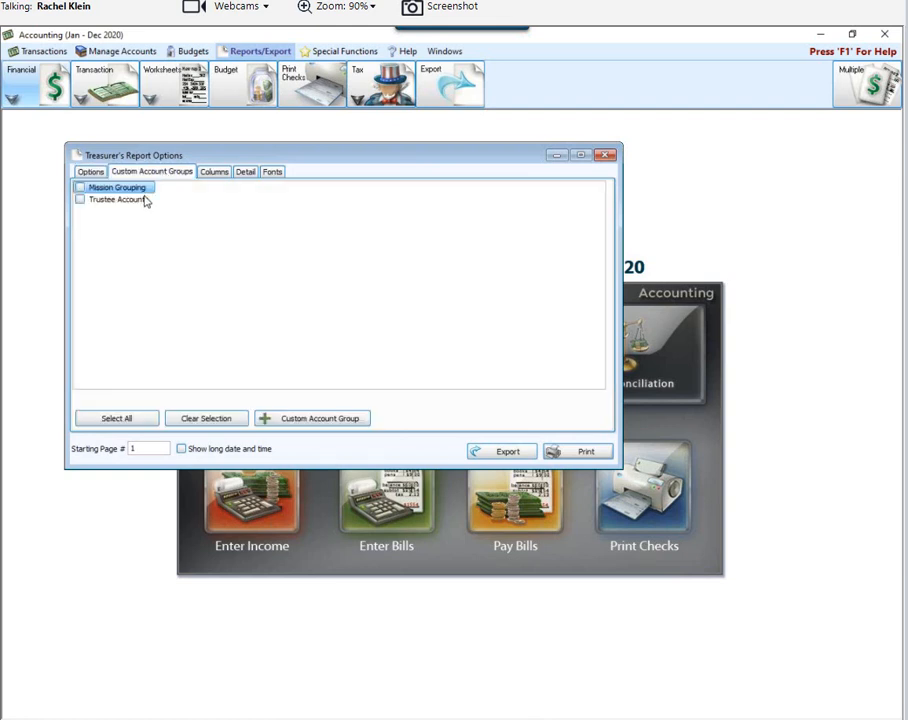
{"action": "left_click", "coordinate": [345, 419]}
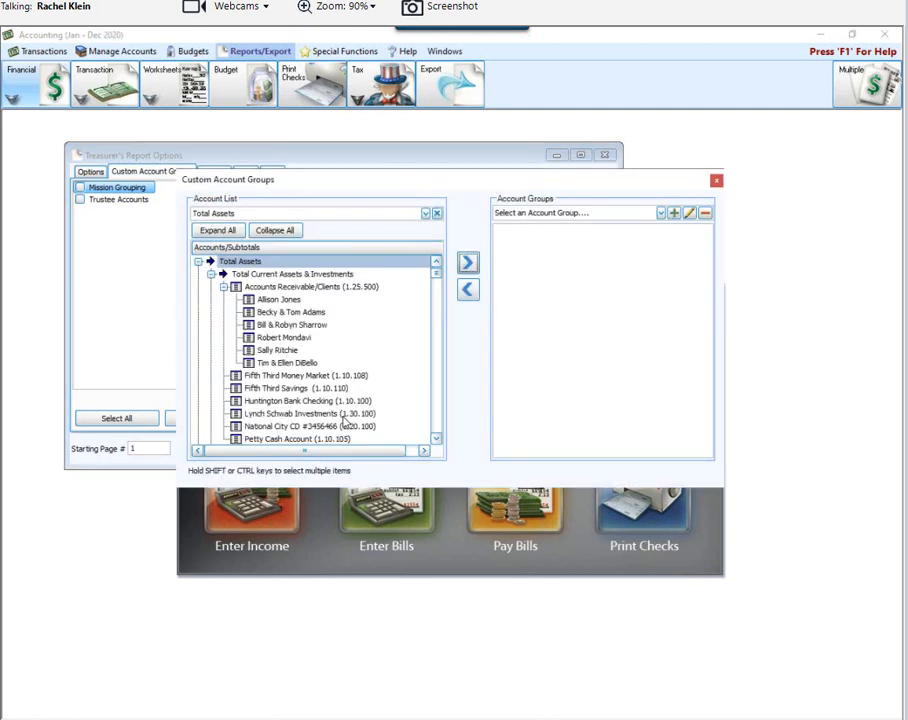
{"action": "left_click", "coordinate": [716, 181]}
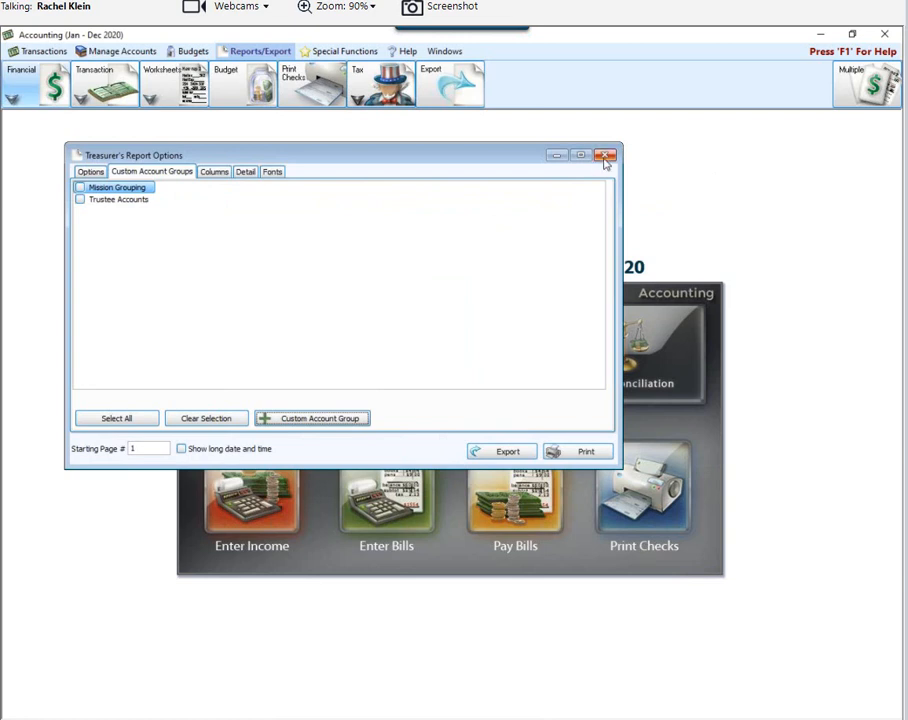
{"action": "left_click", "coordinate": [604, 157]}
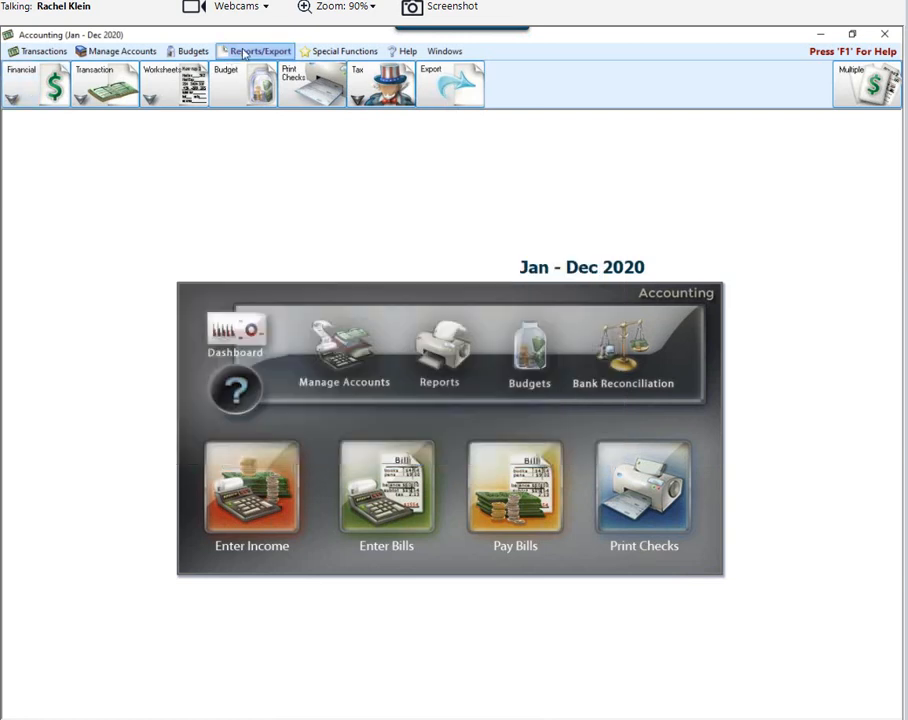
- View the Custom Account Groups window under account management and close it
{"action": "left_click", "coordinate": [141, 52]}
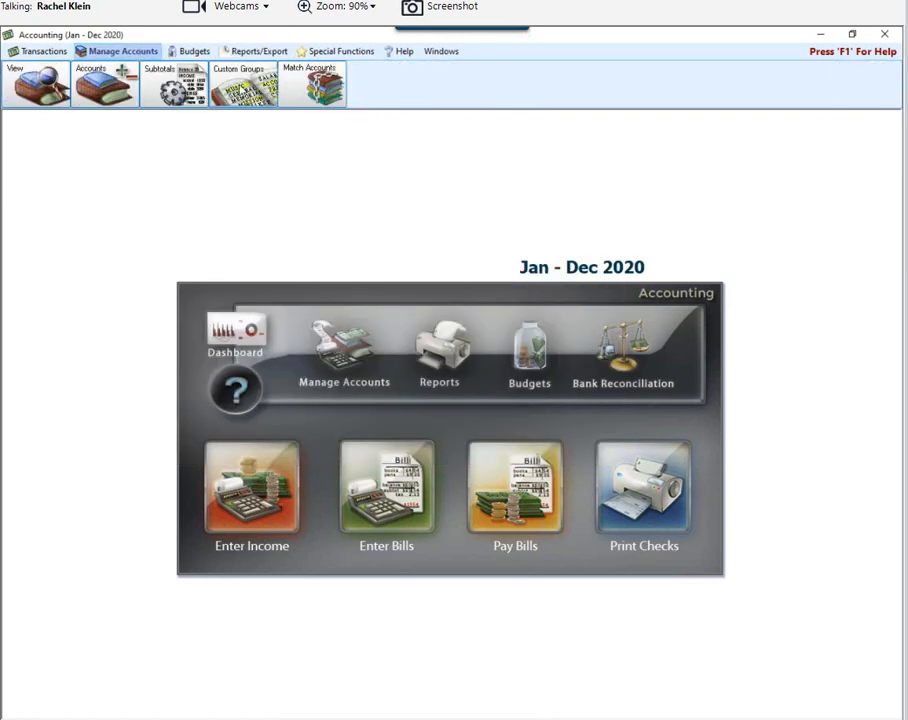
{"action": "left_click", "coordinate": [243, 84]}
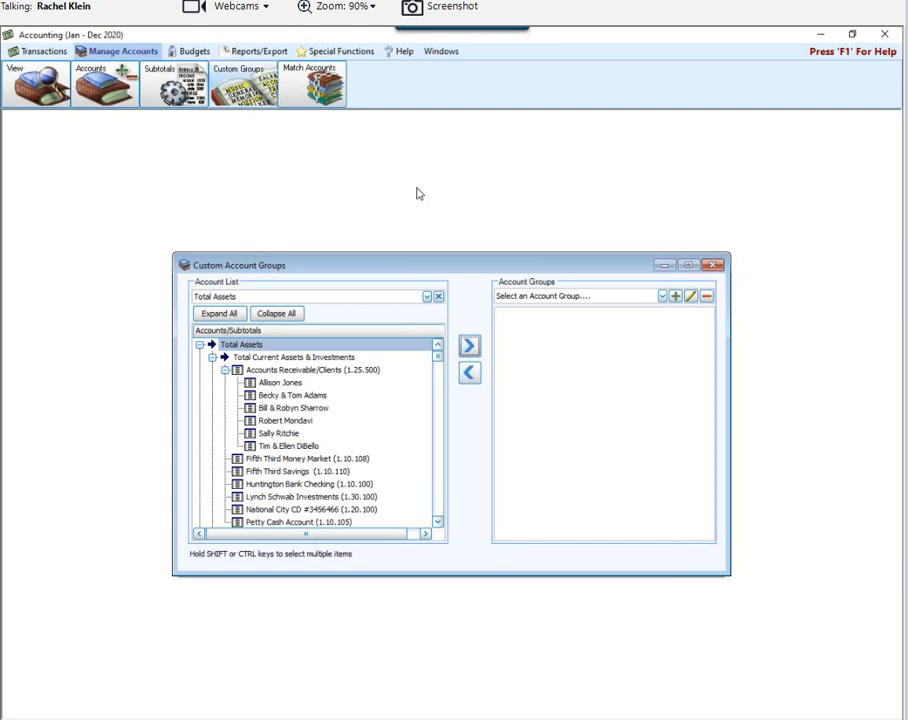
{"action": "left_click", "coordinate": [713, 265]}
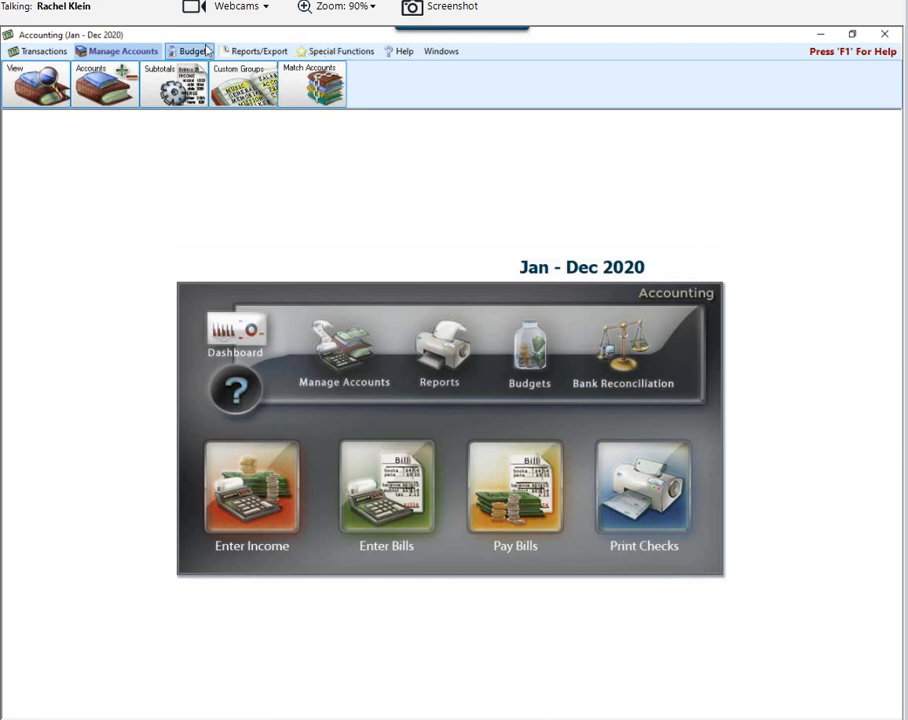
- Browse the transactions, examine the custom account groups in the filter options, then cancel and close the transaction browser
{"action": "left_click", "coordinate": [45, 50]}
{"action": "left_click", "coordinate": [58, 80]}
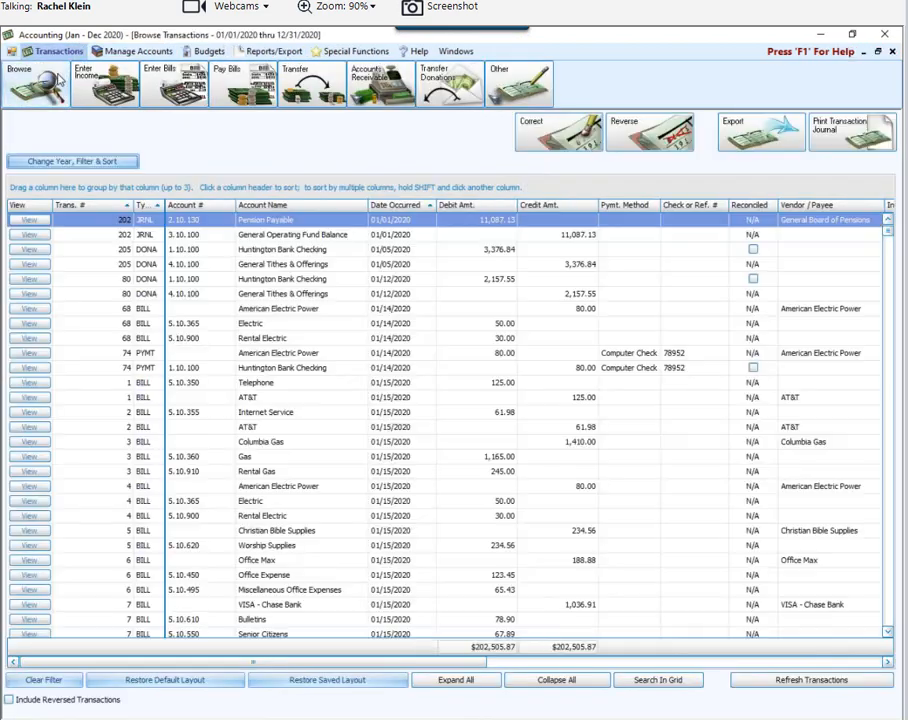
{"action": "left_click", "coordinate": [80, 161]}
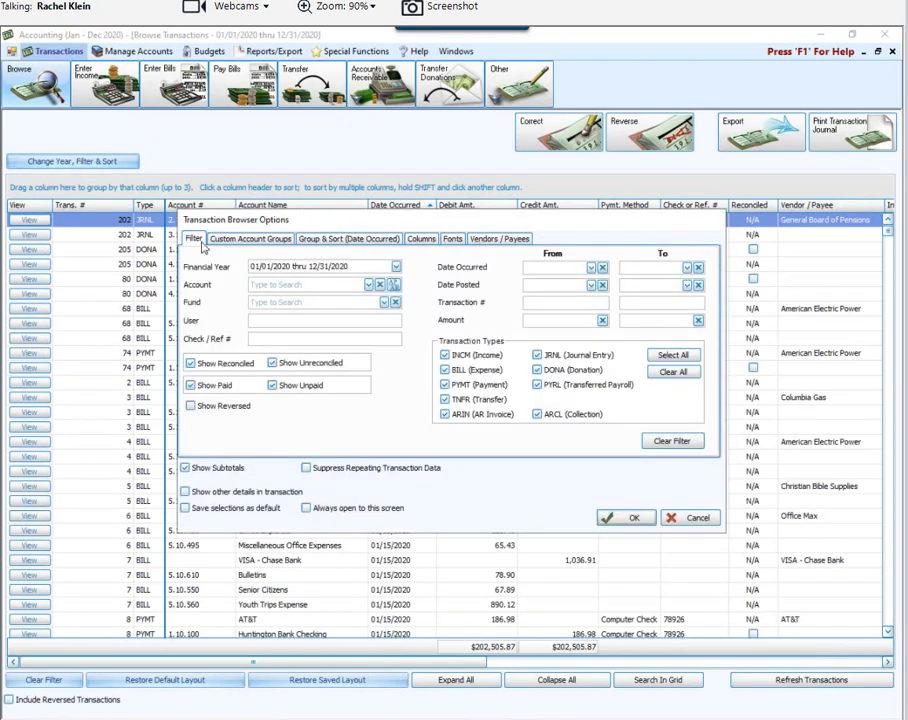
{"action": "left_click", "coordinate": [254, 240]}
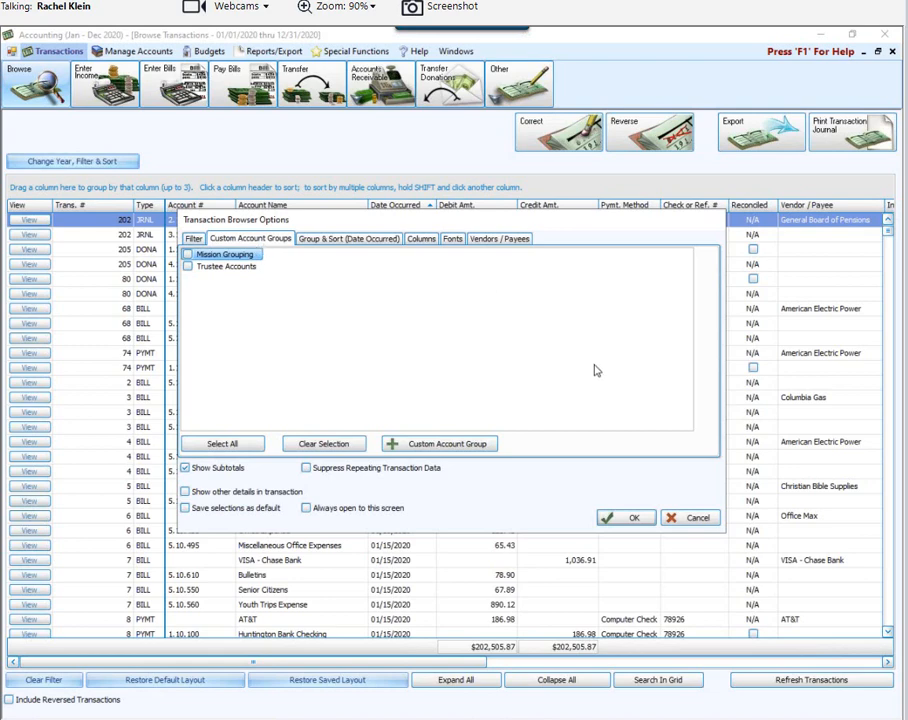
{"action": "left_click", "coordinate": [702, 519]}
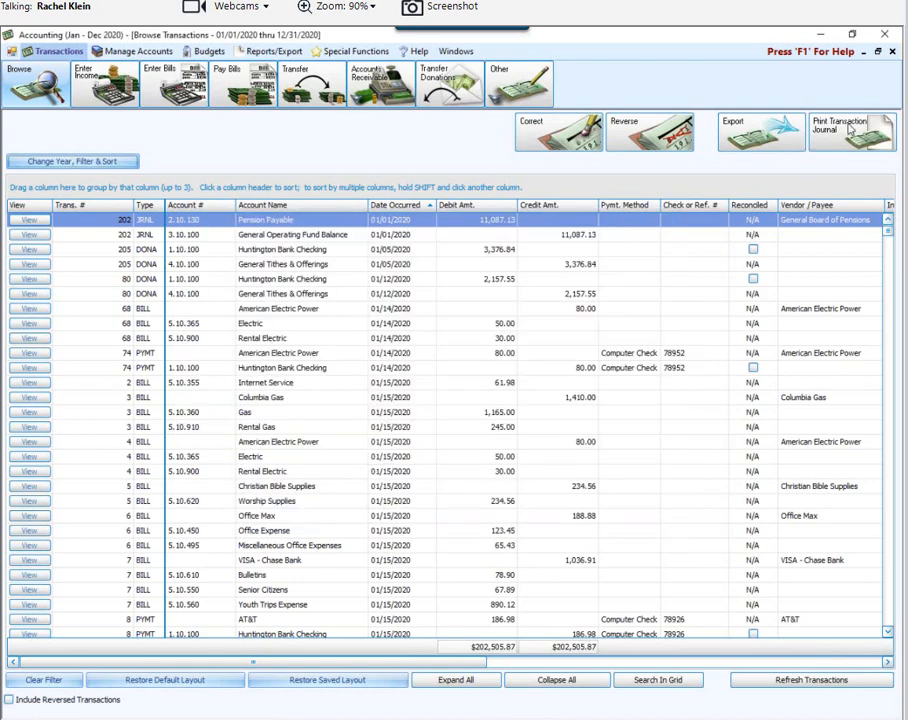
{"action": "left_click", "coordinate": [893, 52]}
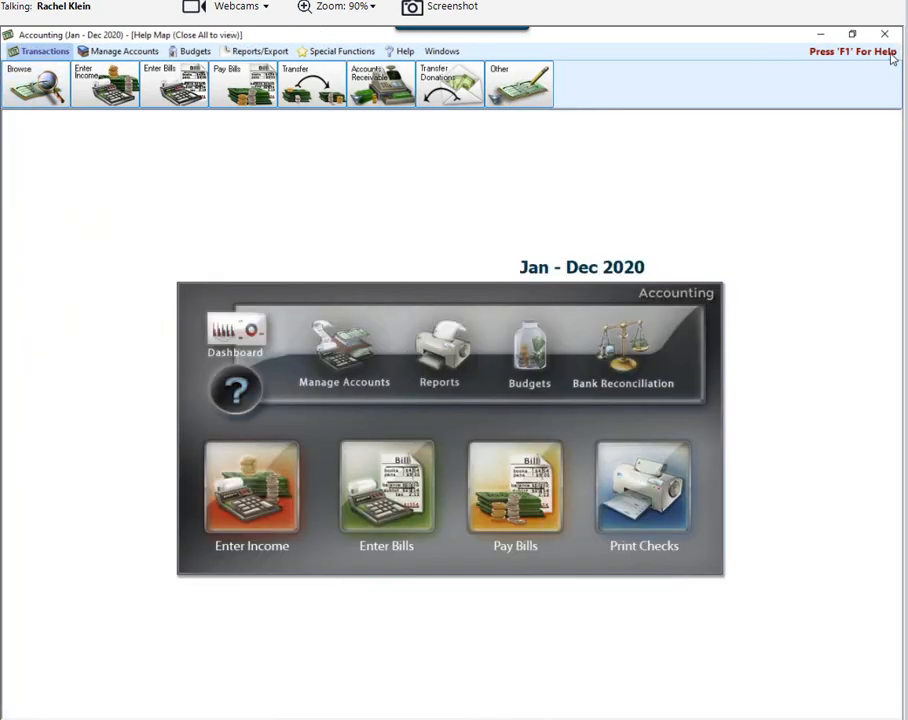
- Review the general options of the Treasurer's Report and close its options window
{"action": "left_click", "coordinate": [258, 50]}
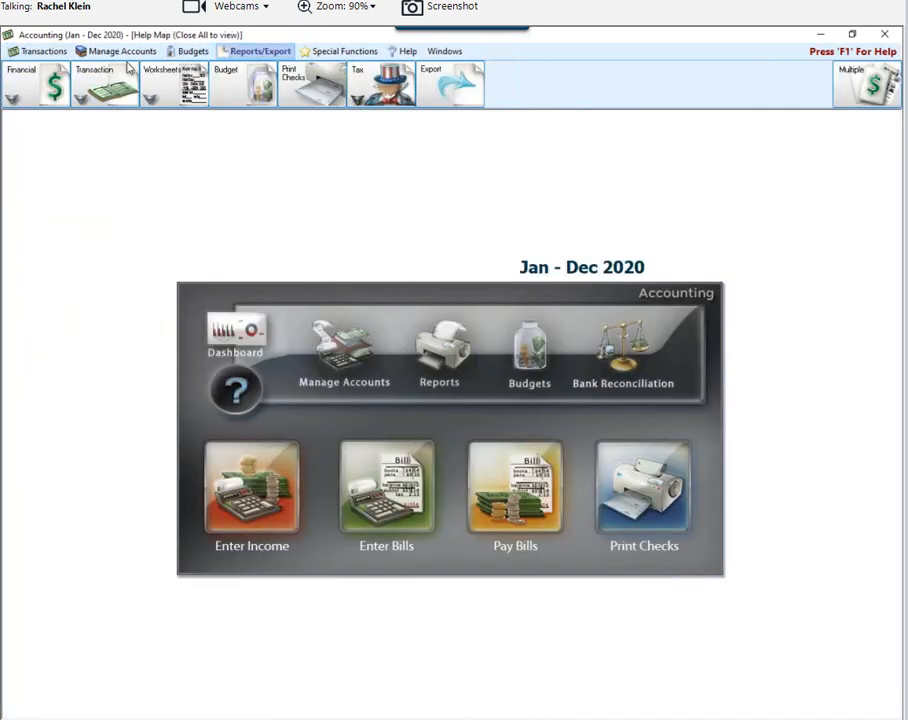
{"action": "left_click", "coordinate": [30, 88]}
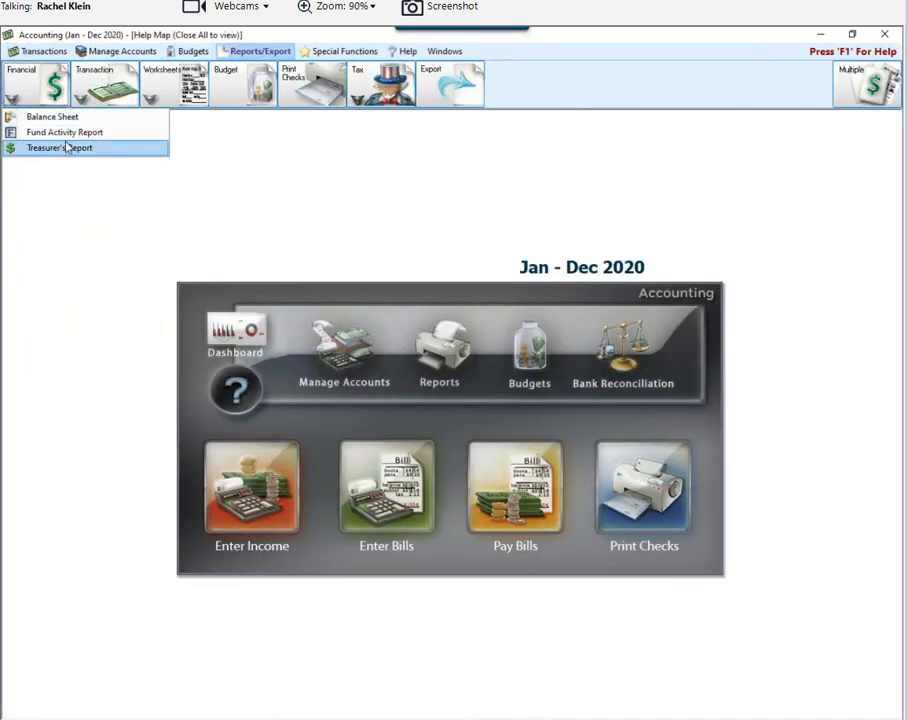
{"action": "left_click", "coordinate": [65, 147]}
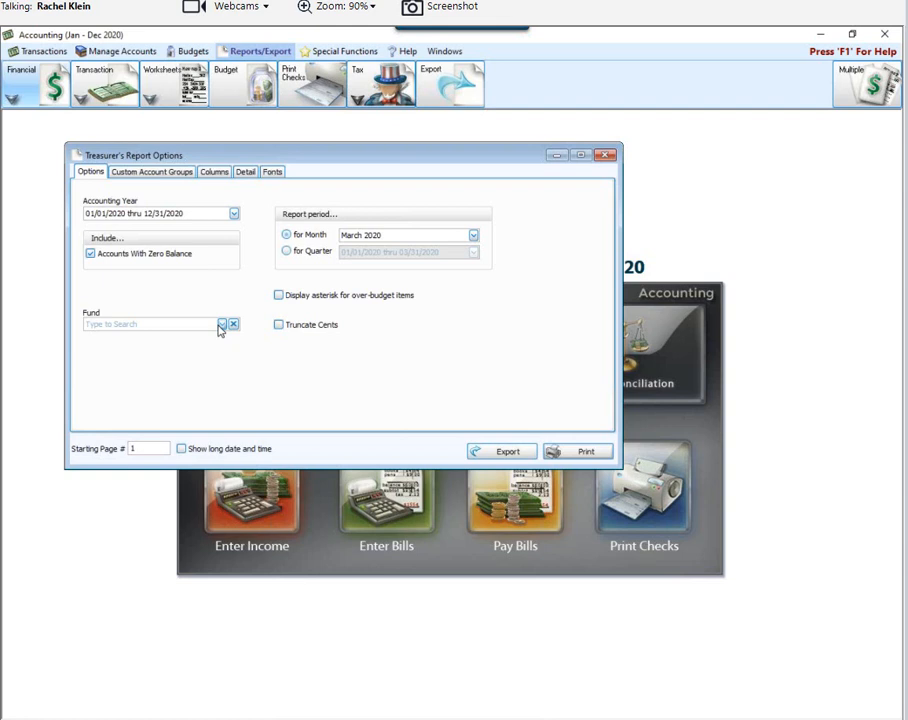
{"action": "left_click", "coordinate": [607, 157]}
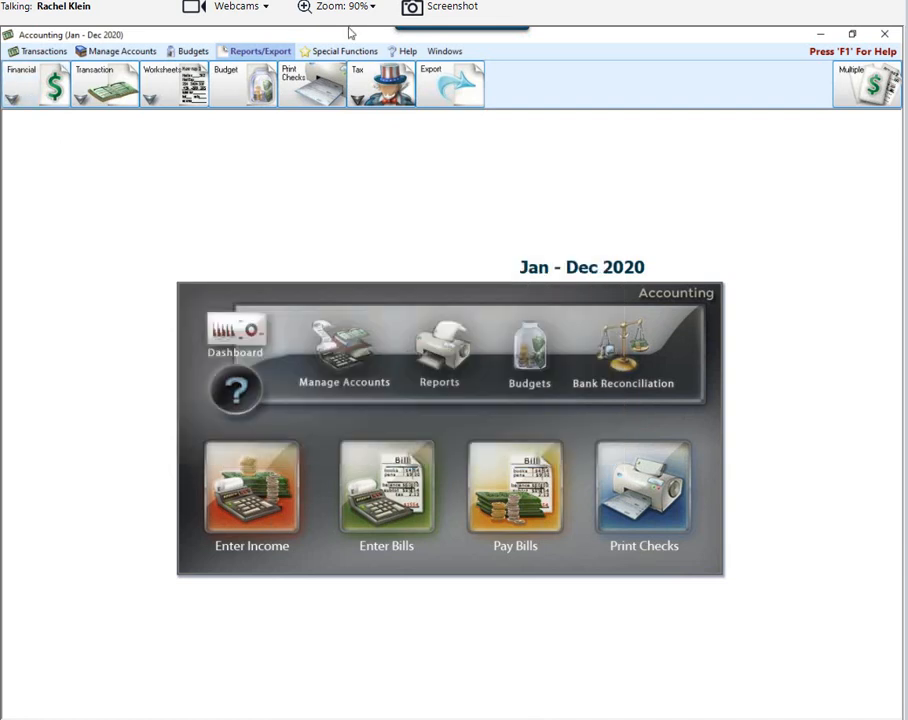
- Open the Custom Account Groups window for managing account groups
{"action": "left_click", "coordinate": [123, 52]}
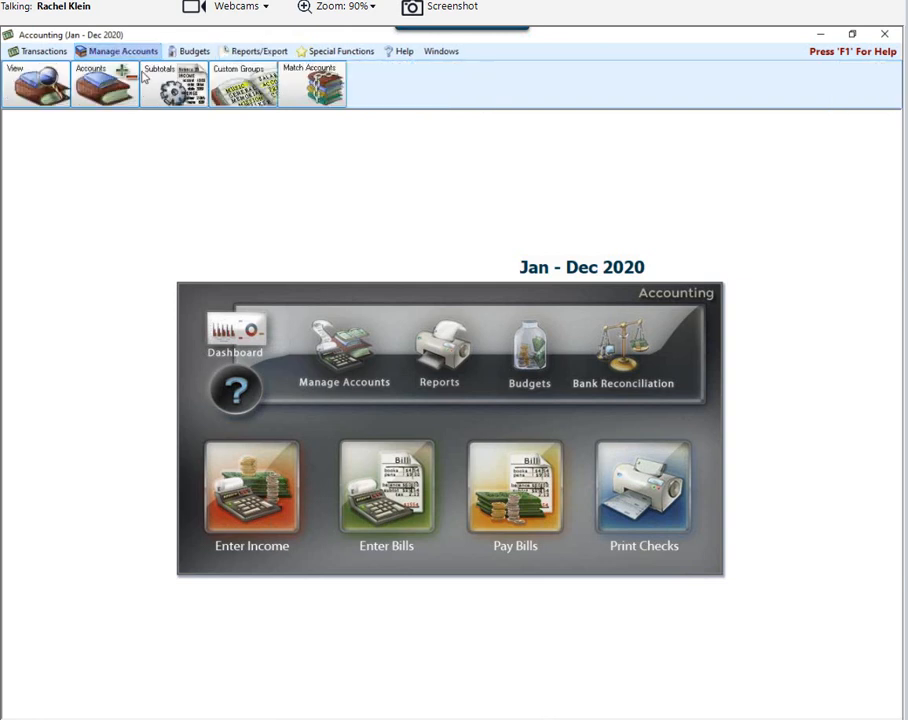
{"action": "left_click", "coordinate": [243, 80]}
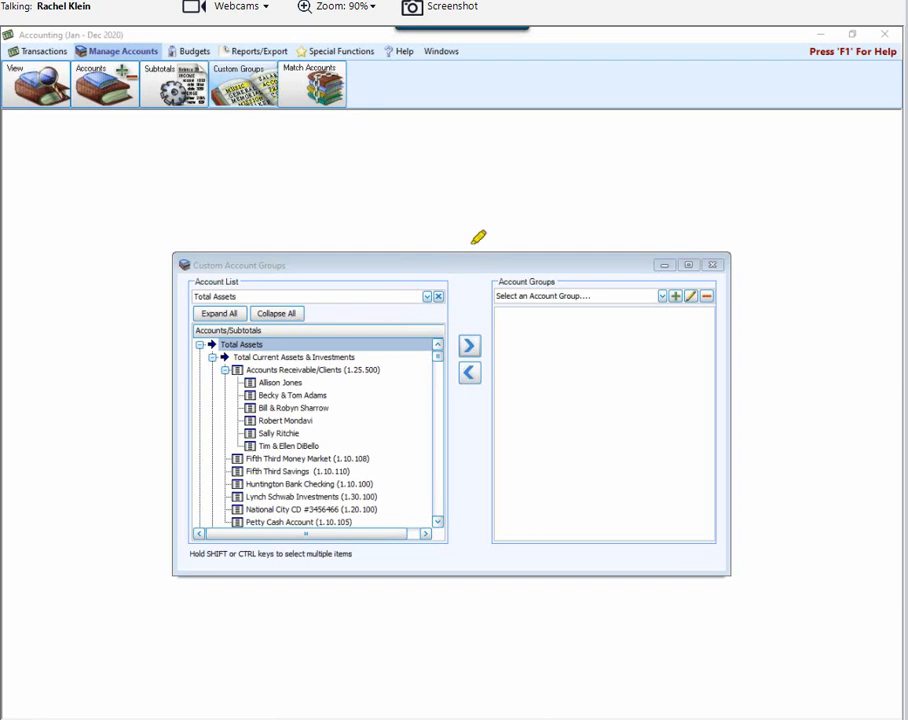
{"action": "left_click_drag", "start_coordinate": [536, 257], "coordinate": [672, 256]}
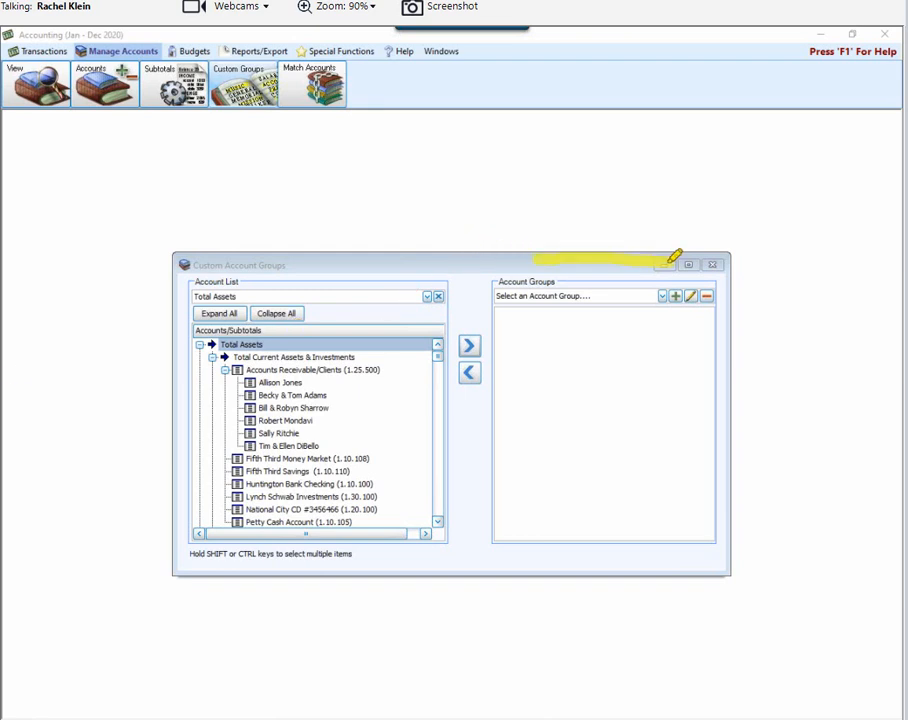
{"action": "left_click_drag", "start_coordinate": [578, 170], "coordinate": [583, 231]}
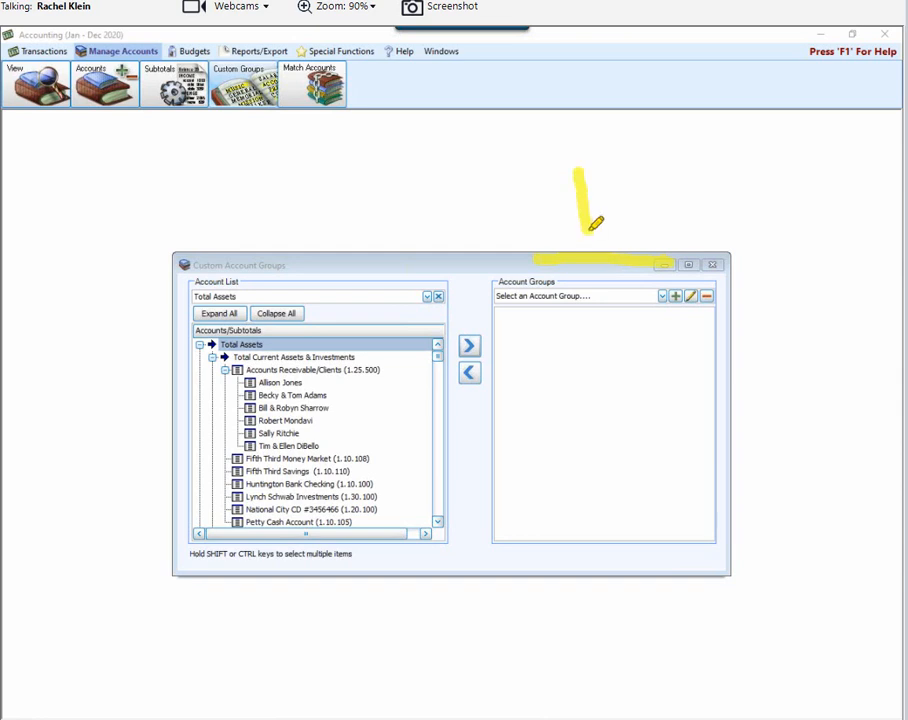
{"action": "left_click_drag", "start_coordinate": [290, 186], "coordinate": [290, 240]}
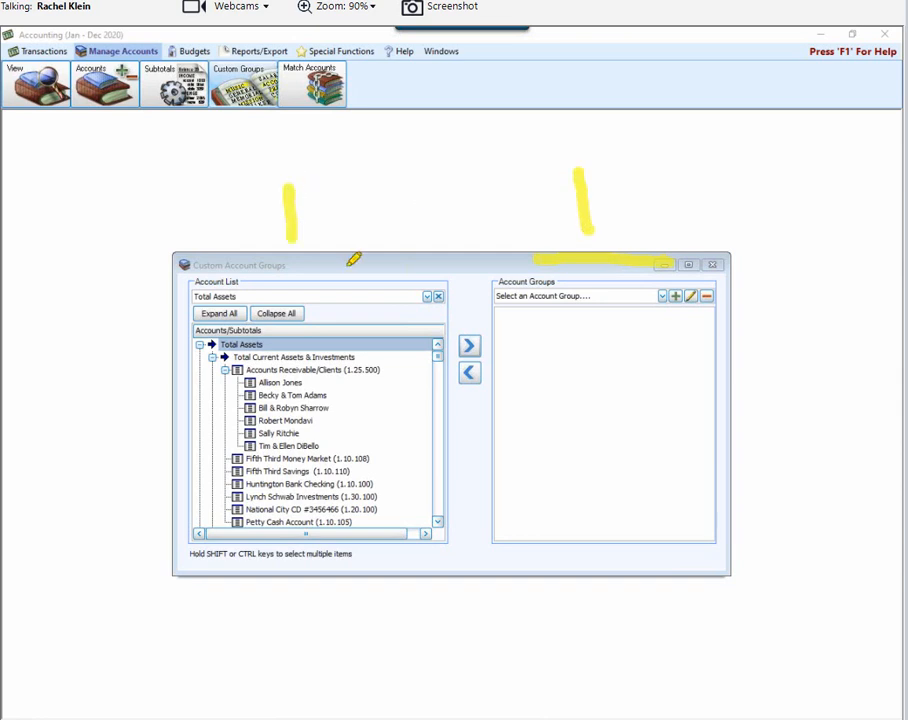
{"action": "left_click_drag", "start_coordinate": [188, 266], "coordinate": [383, 238]}
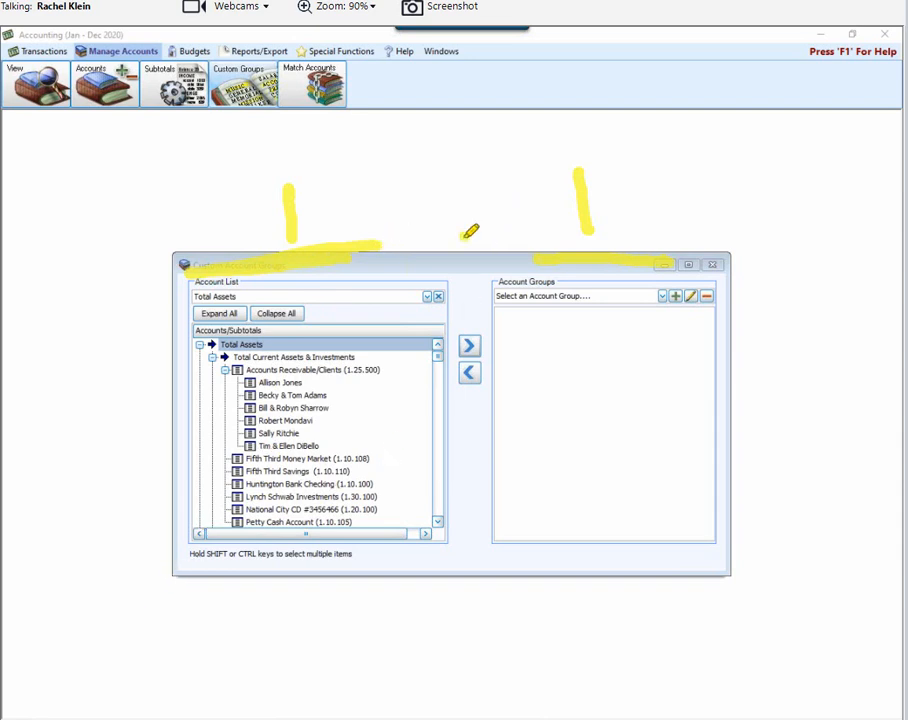
{"action": "mouse_move", "coordinate": [466, 236]}
{"action": "left_mouse_down"}
{"action": "mouse_move", "coordinate": [476, 486]}
{"action": "mouse_move", "coordinate": [460, 456]}
{"action": "mouse_move", "coordinate": [462, 292]}
{"action": "left_mouse_up"}
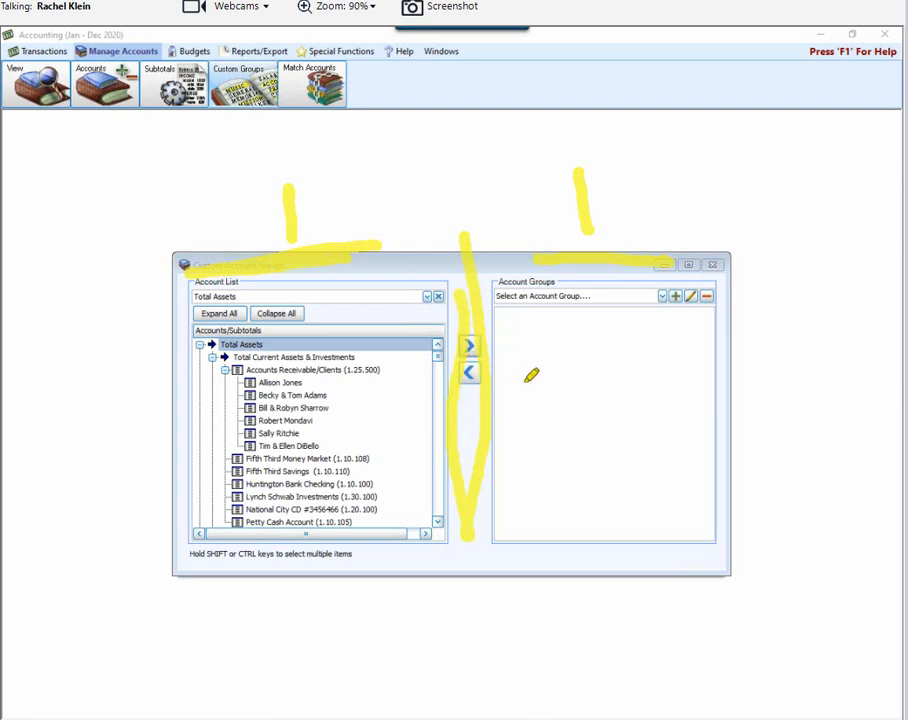
{"action": "left_click_drag", "start_coordinate": [523, 381], "coordinate": [550, 381]}
{"action": "key", "text": "Escape"}
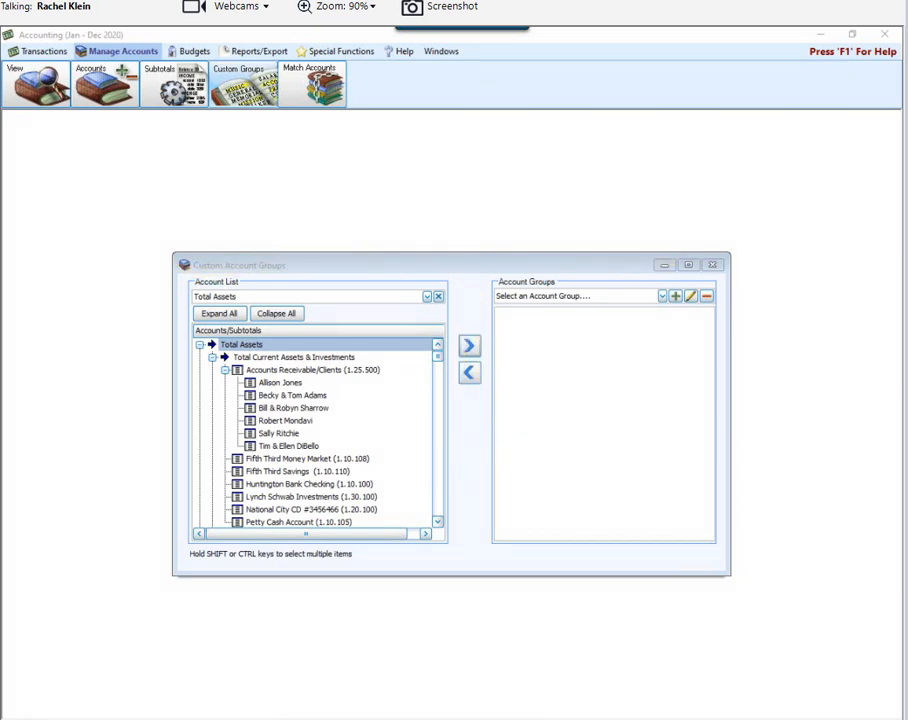
- Create a new custom account group named "Office Expenses"
{"action": "left_click", "coordinate": [676, 296]}
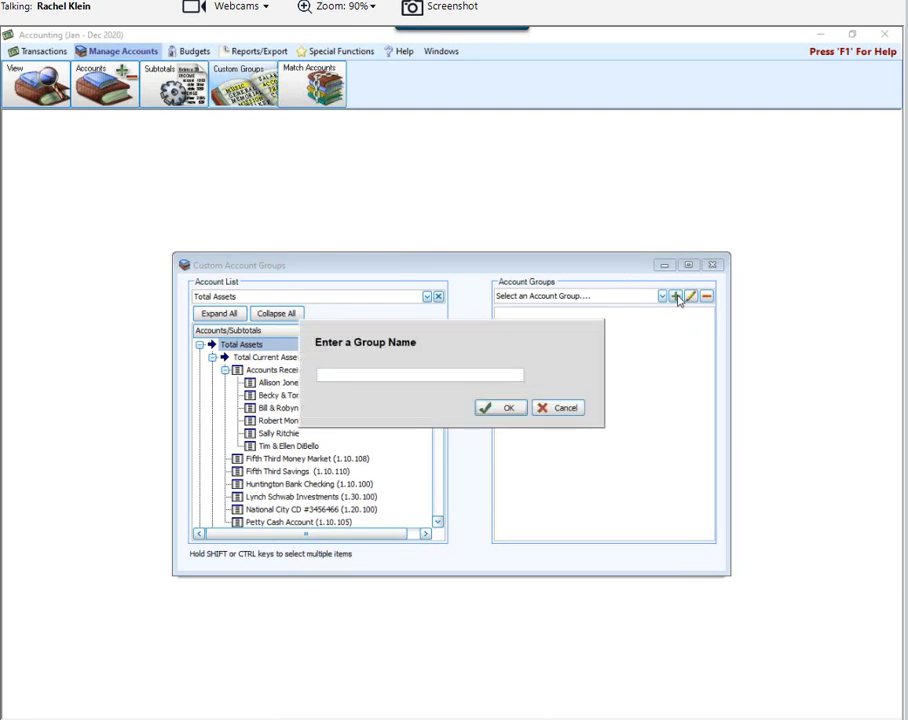
{"action": "type", "text": "Office R"}
{"action": "key", "text": "BackSpace"}
{"action": "type", "text": "Expenhse"}
{"action": "key", "text": "BackSpace"}
{"action": "key", "text": "BackSpace"}
{"action": "key", "text": "BackSpace"}
{"action": "type", "text": "ses"}
{"action": "left_click", "coordinate": [507, 407]}
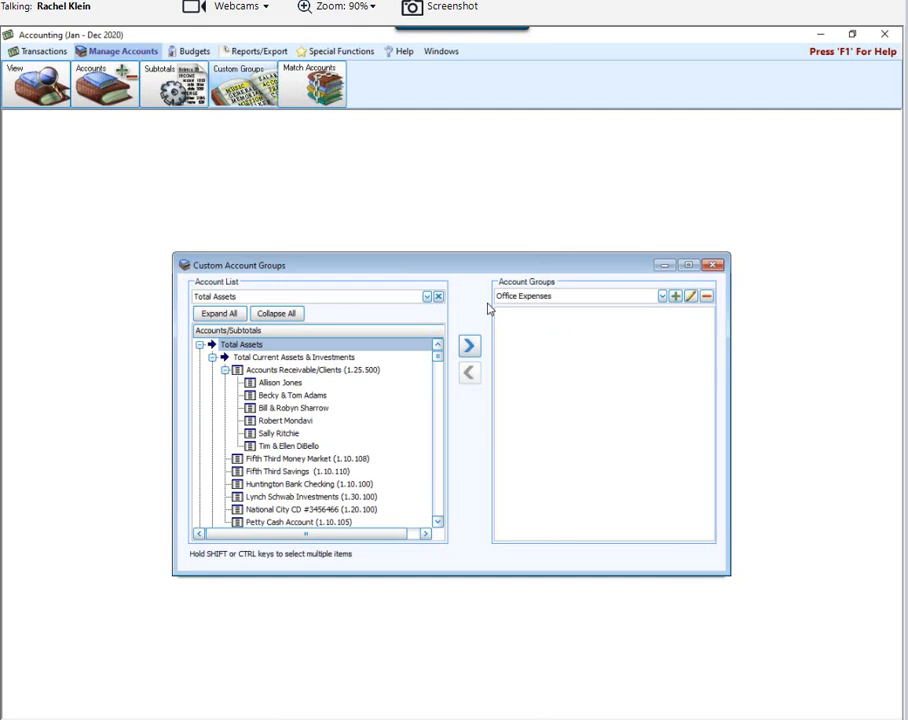
- Search the account list for "office" and add the Office Expense account to the Office Expenses group
{"action": "left_click", "coordinate": [277, 314]}
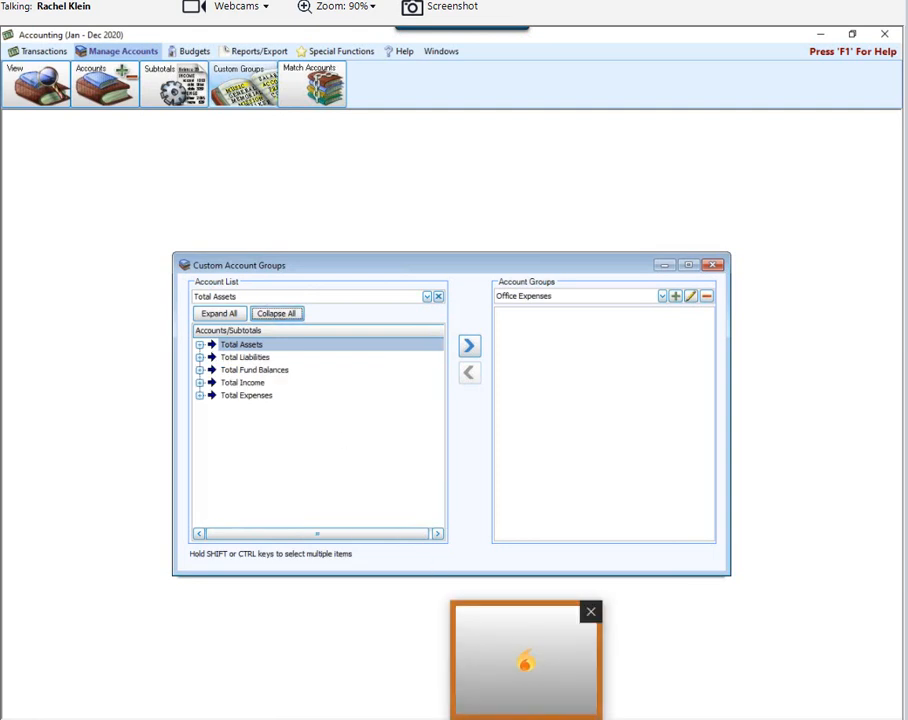
{"action": "left_click", "coordinate": [439, 297]}
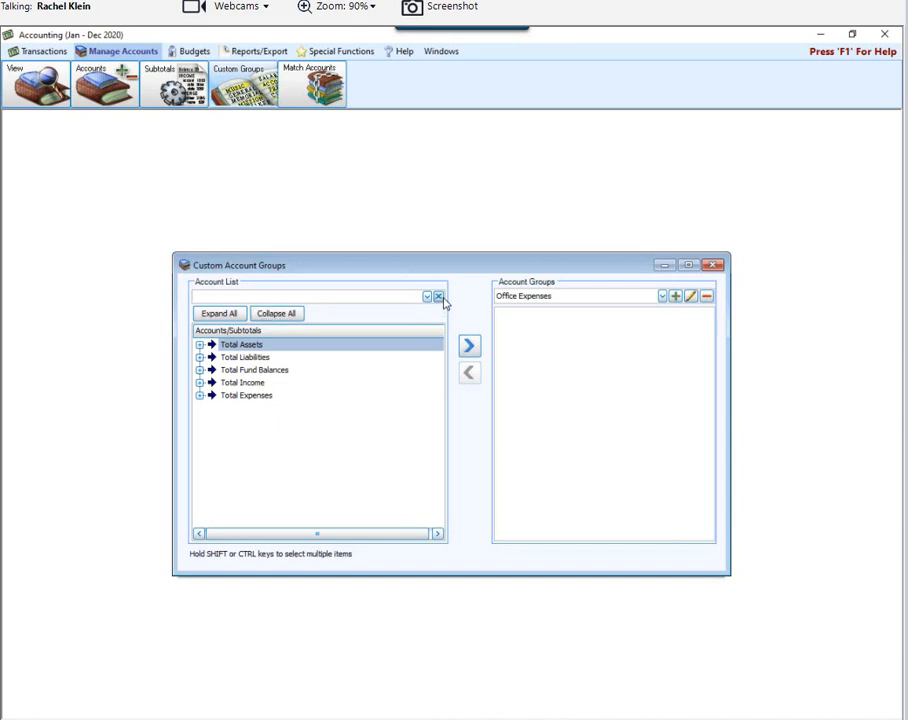
{"action": "type", "text": "office"}
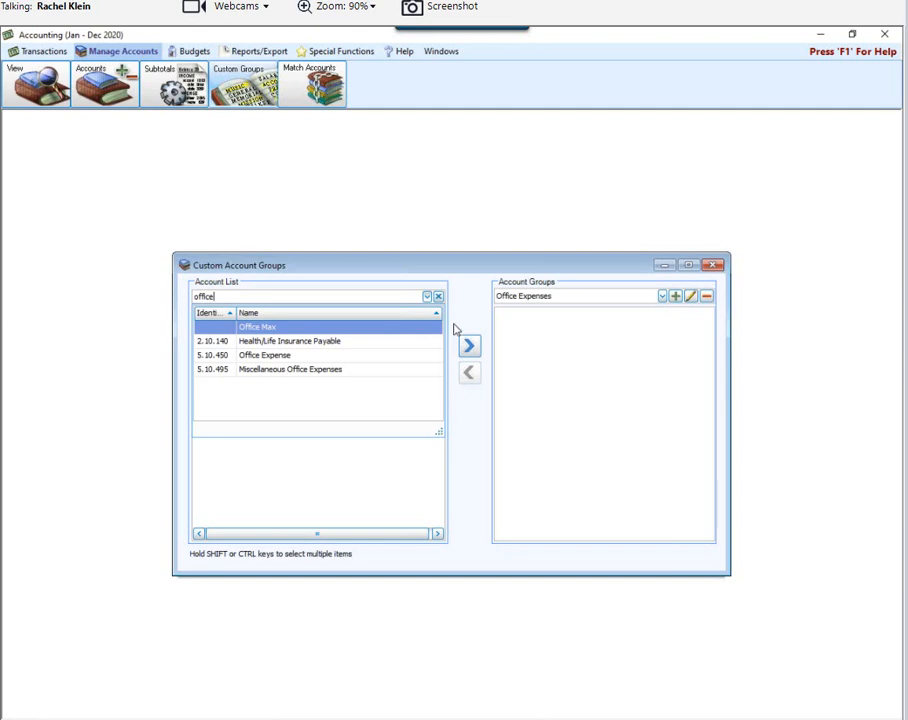
{"action": "left_click", "coordinate": [256, 358]}
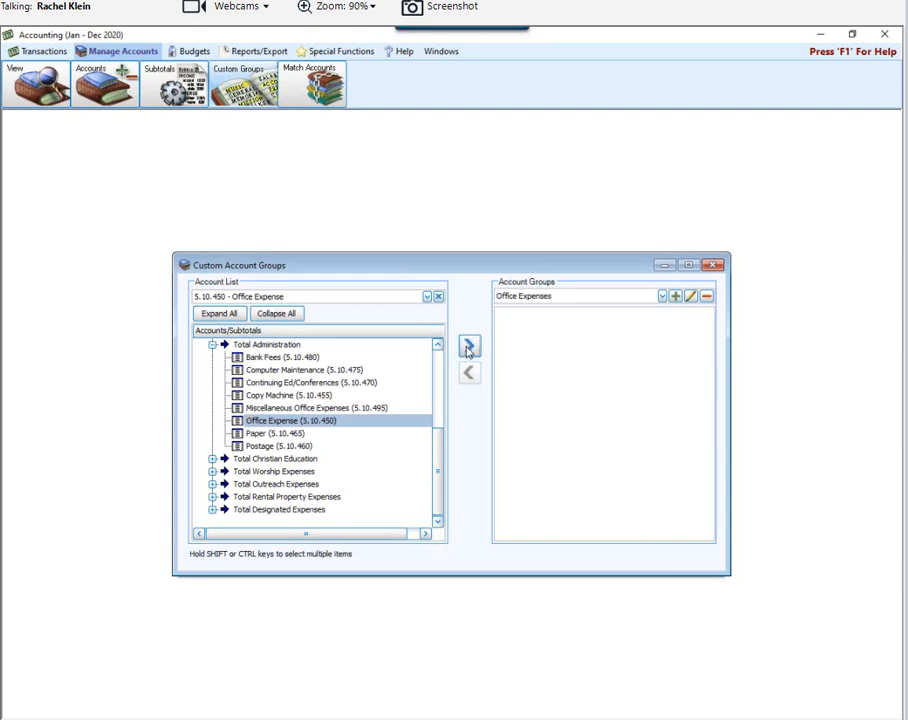
{"action": "double_click", "coordinate": [325, 425]}
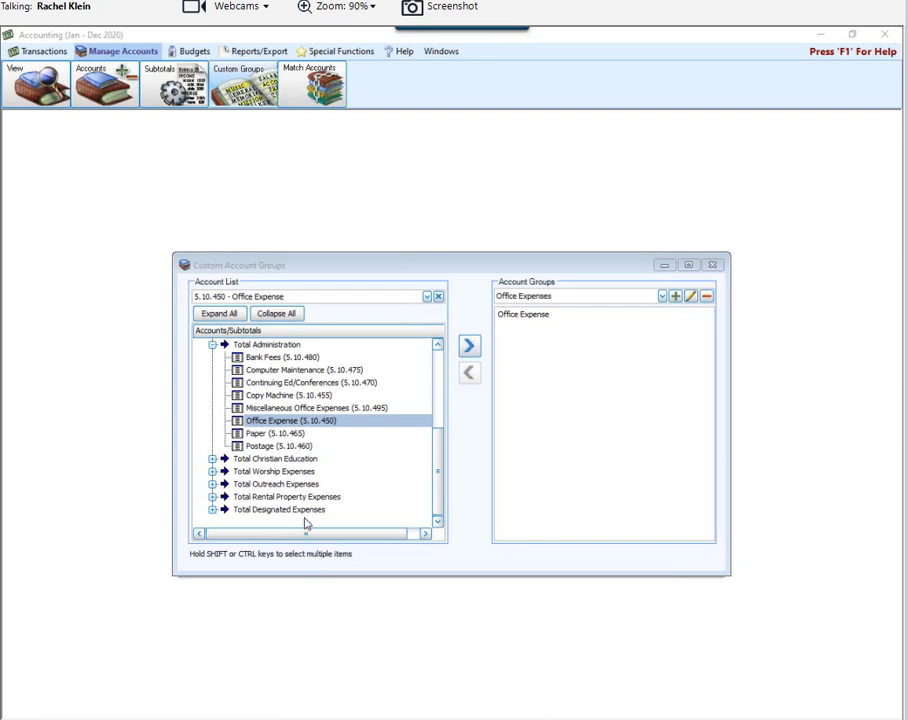
- Add the Bank Fees, Computer Maintenance, Continuing Ed/Conferences and Copy Machine accounts to the Office Expenses group together
{"action": "left_click", "coordinate": [266, 358]}
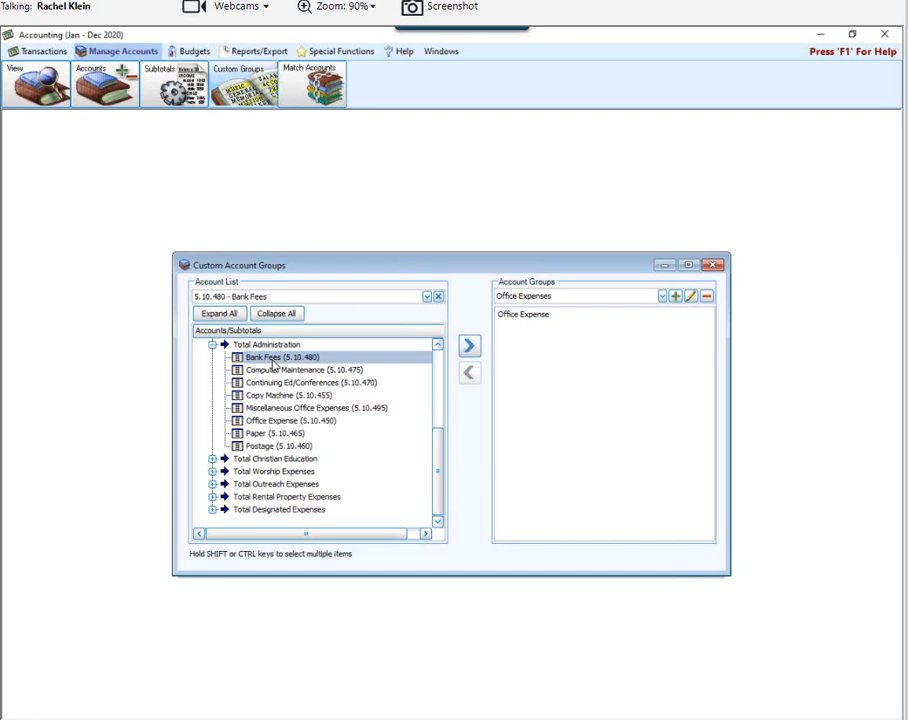
{"action": "left_click", "coordinate": [268, 396], "text": "shift"}
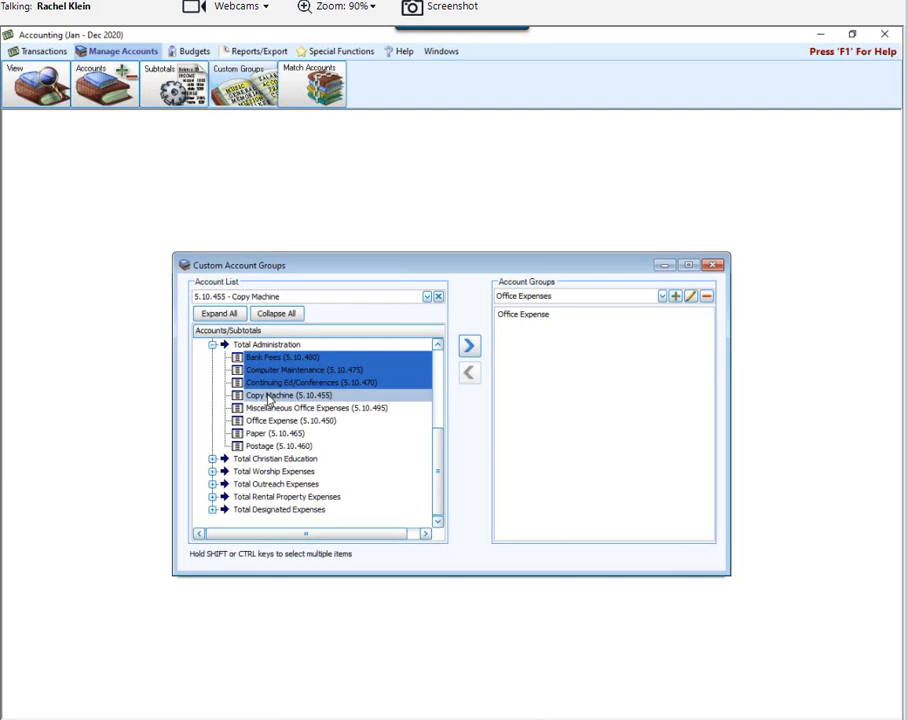
{"action": "left_click", "coordinate": [469, 348]}
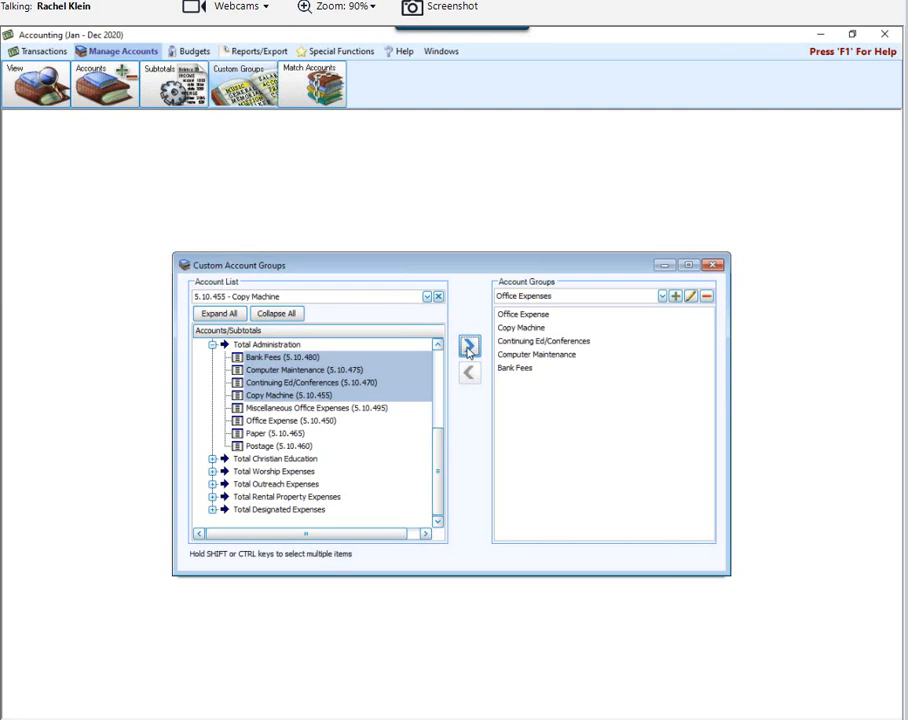
- Add the Postage and Paper accounts from Total Administration to the Office Expenses group
{"action": "left_click", "coordinate": [283, 423]}
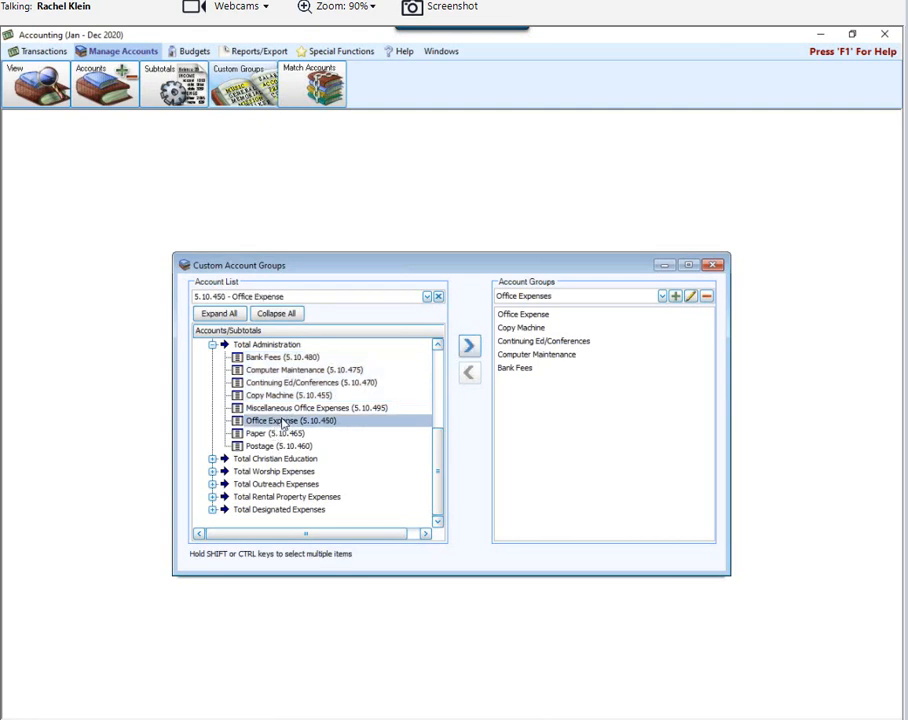
{"action": "left_click", "coordinate": [274, 447], "text": "ctrl"}
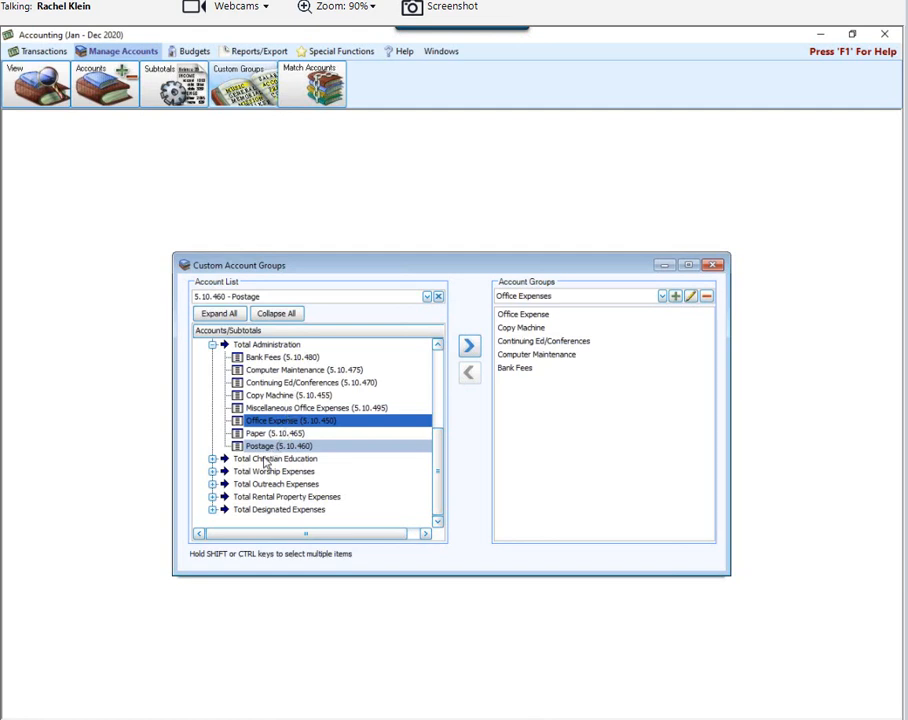
{"action": "left_click", "coordinate": [470, 347]}
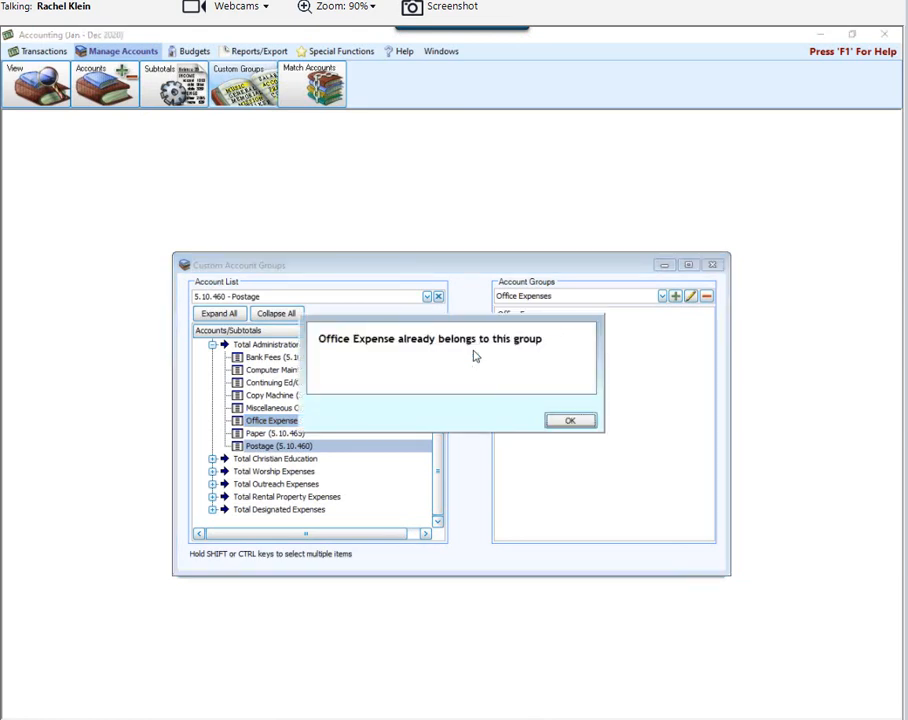
{"action": "left_click", "coordinate": [550, 421]}
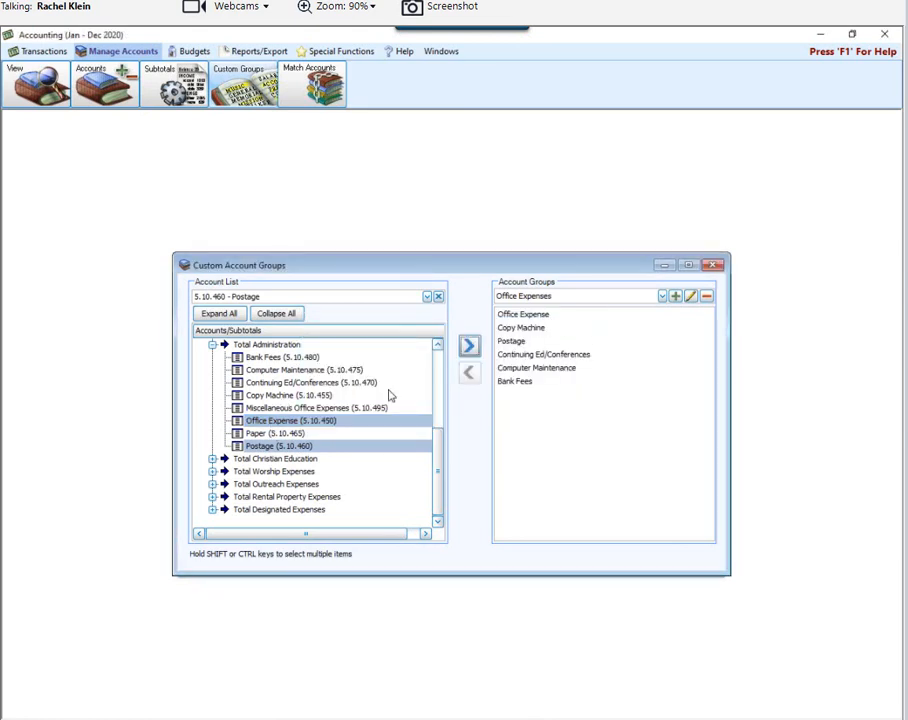
{"action": "left_click", "coordinate": [316, 424]}
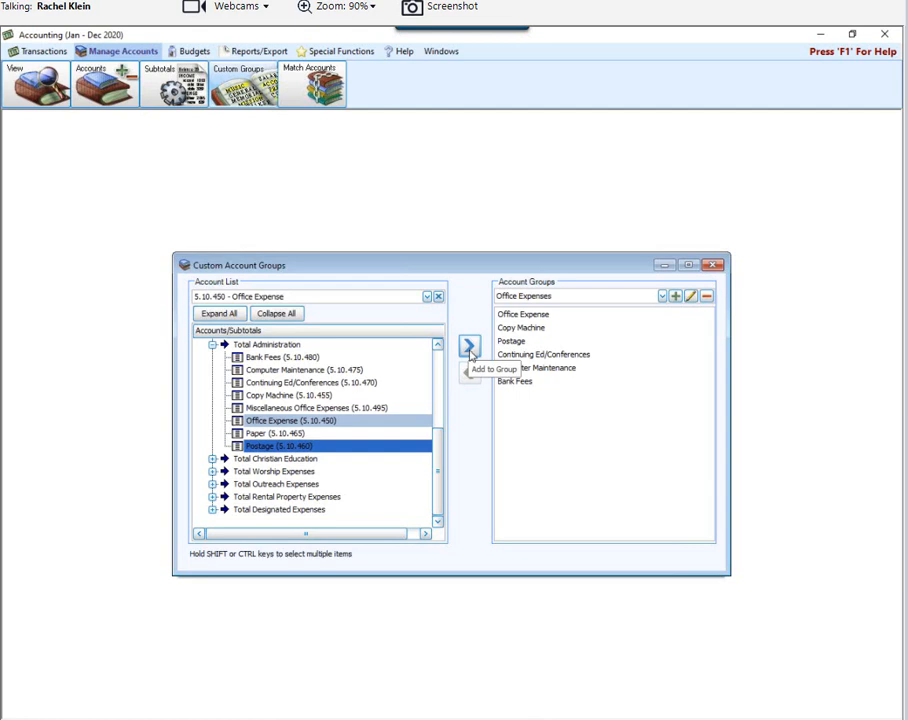
{"action": "left_click", "coordinate": [284, 434]}
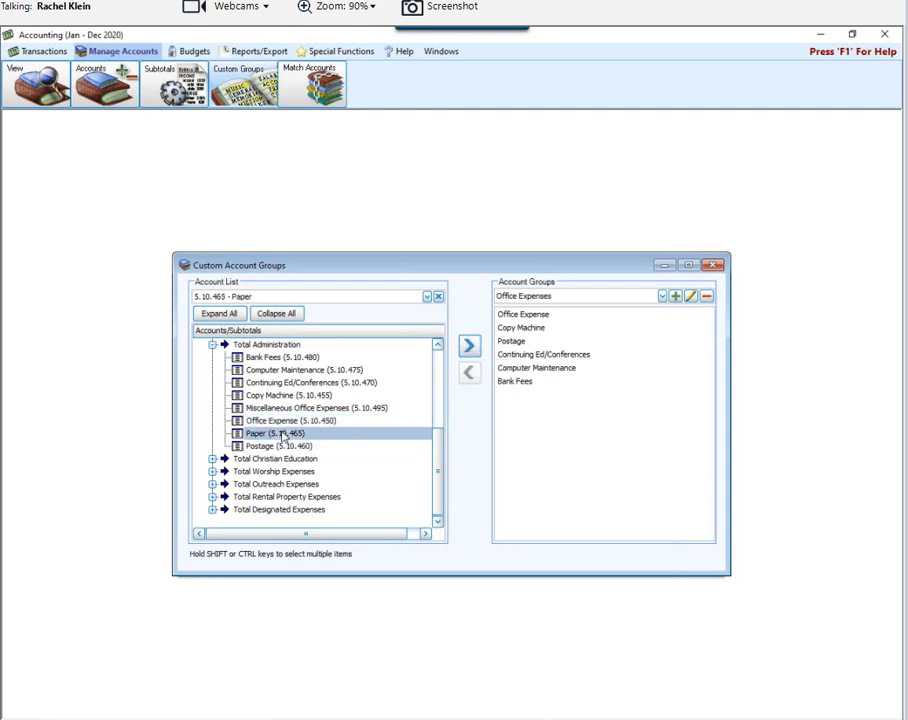
{"action": "left_click", "coordinate": [470, 346]}
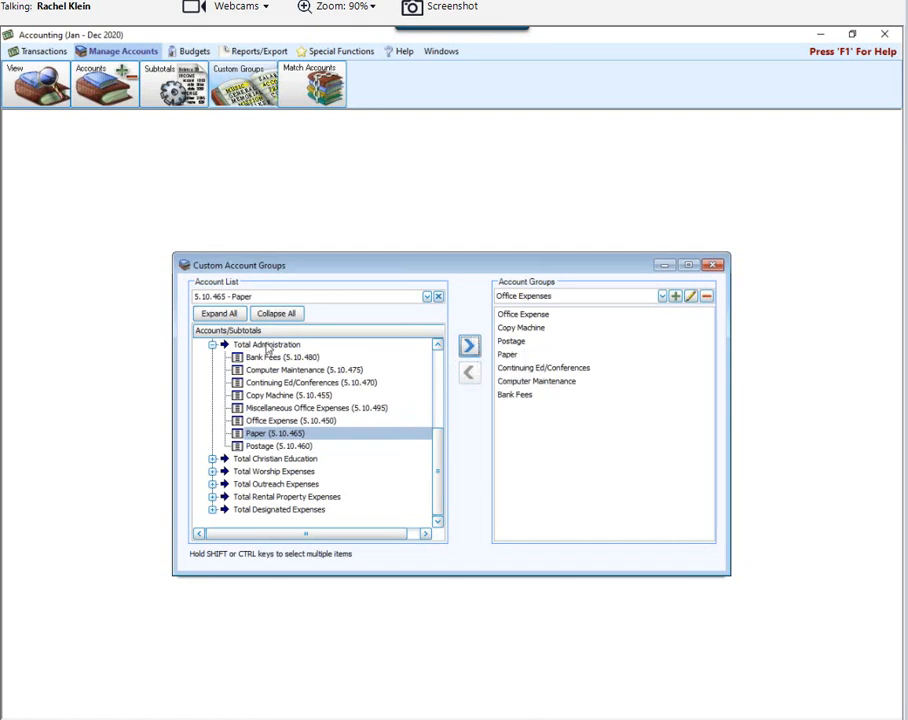
- Remove the Continuing Ed/Conferences account from the Office Expenses group
{"action": "left_click", "coordinate": [437, 345]}
{"action": "left_click", "coordinate": [437, 345]}
{"action": "left_click", "coordinate": [437, 345]}
{"action": "left_click", "coordinate": [437, 345]}
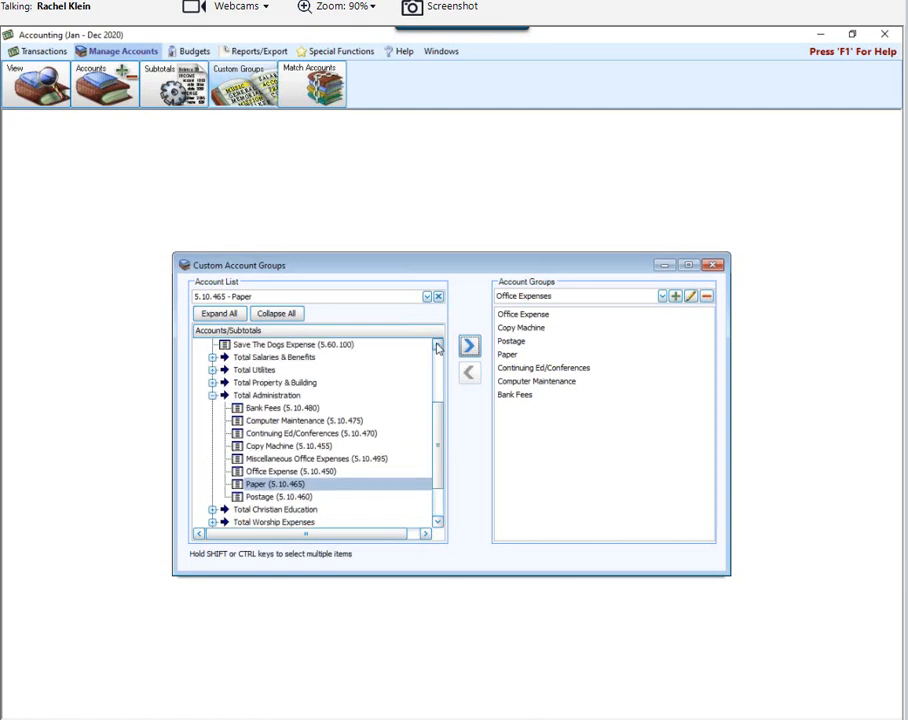
{"action": "left_click", "coordinate": [548, 370]}
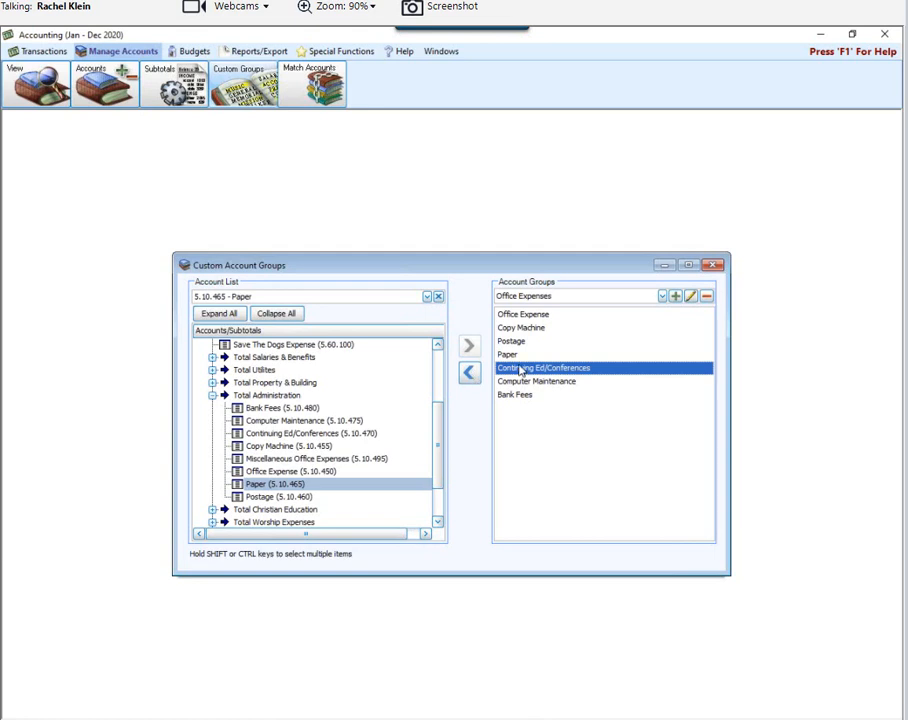
{"action": "left_click", "coordinate": [469, 375]}
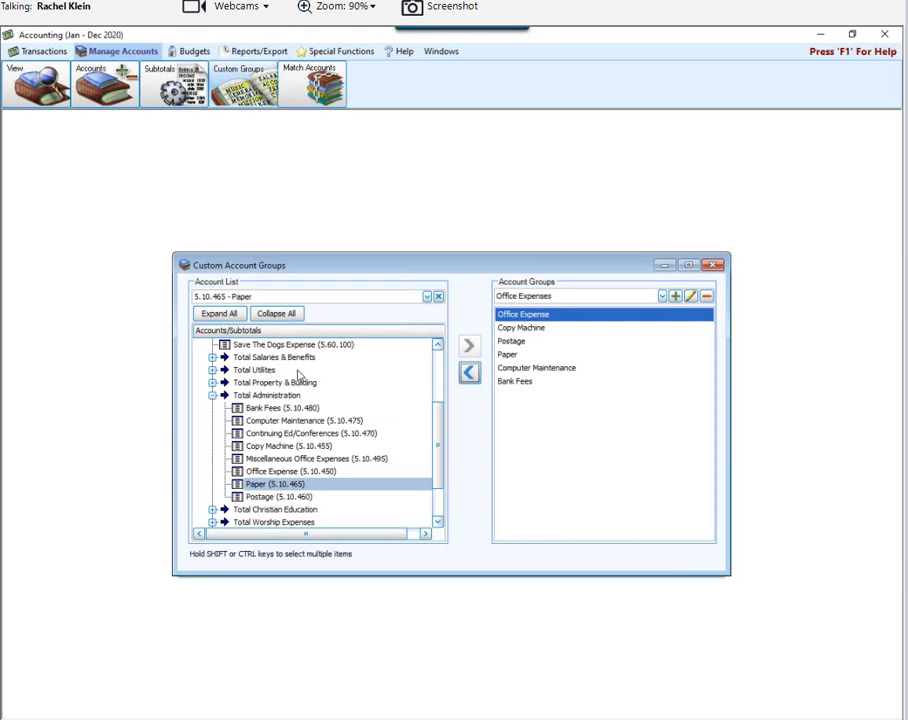
- Add Church Administrator Salary & Benefits with all its subledgers, from Total Salaries & Benefits, to the Office Expenses group
{"action": "left_click", "coordinate": [212, 357]}
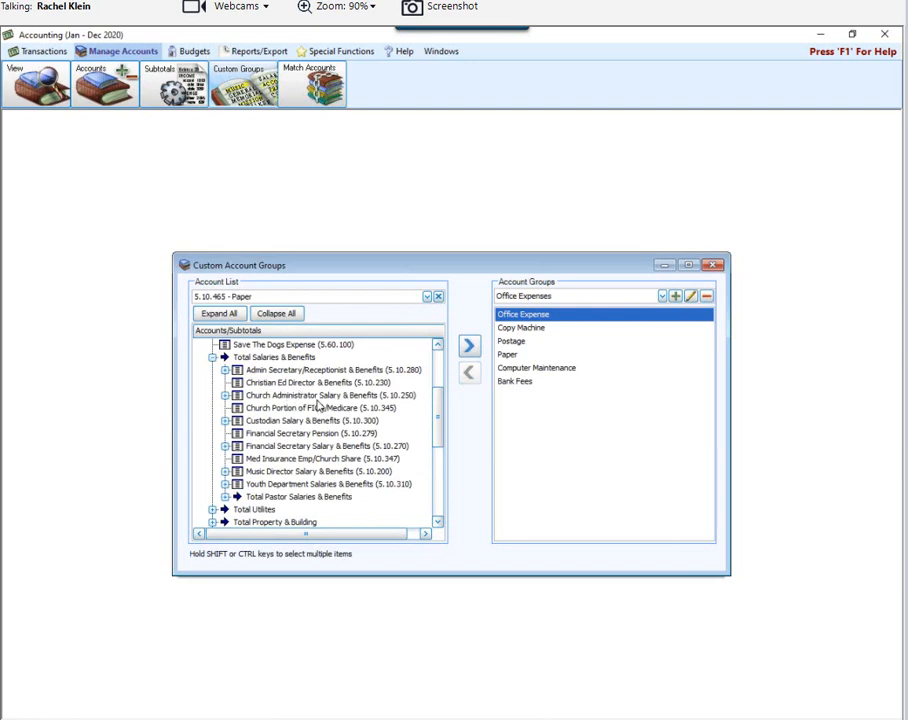
{"action": "left_click", "coordinate": [226, 396]}
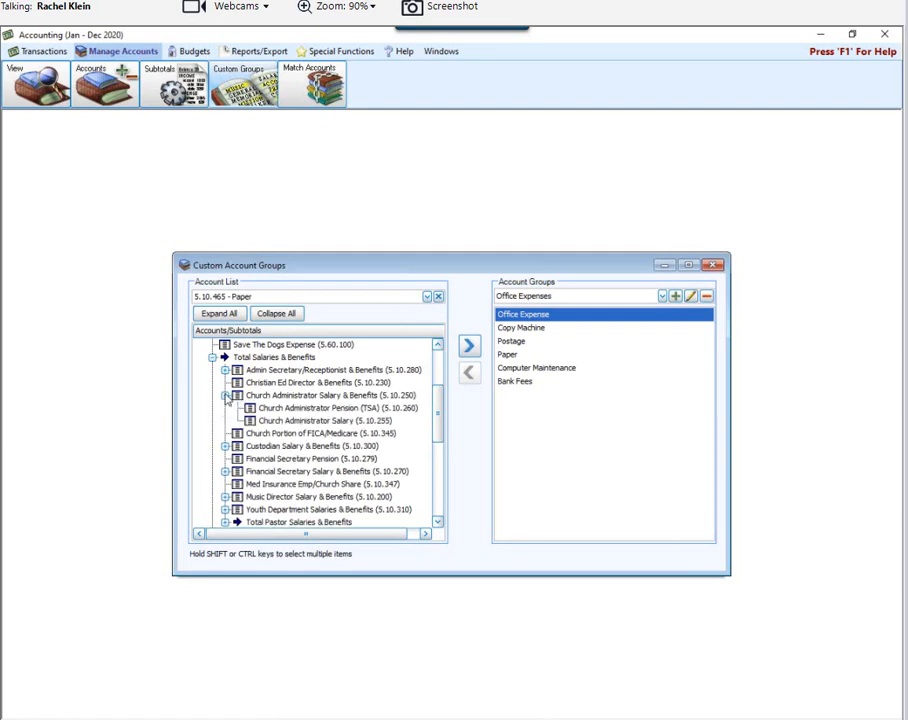
{"action": "left_click", "coordinate": [295, 421]}
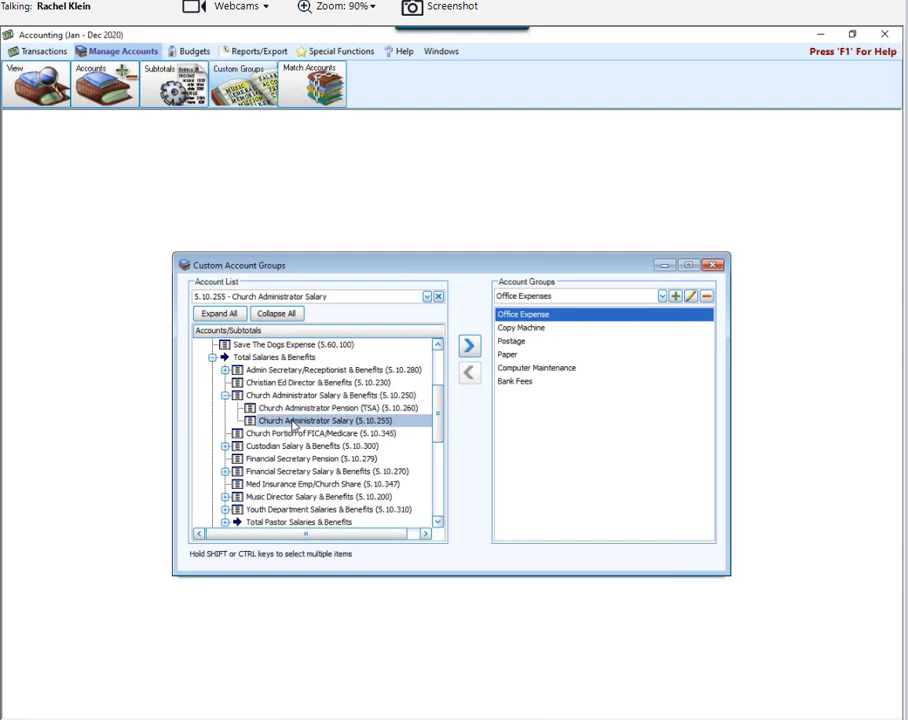
{"action": "left_click", "coordinate": [471, 346]}
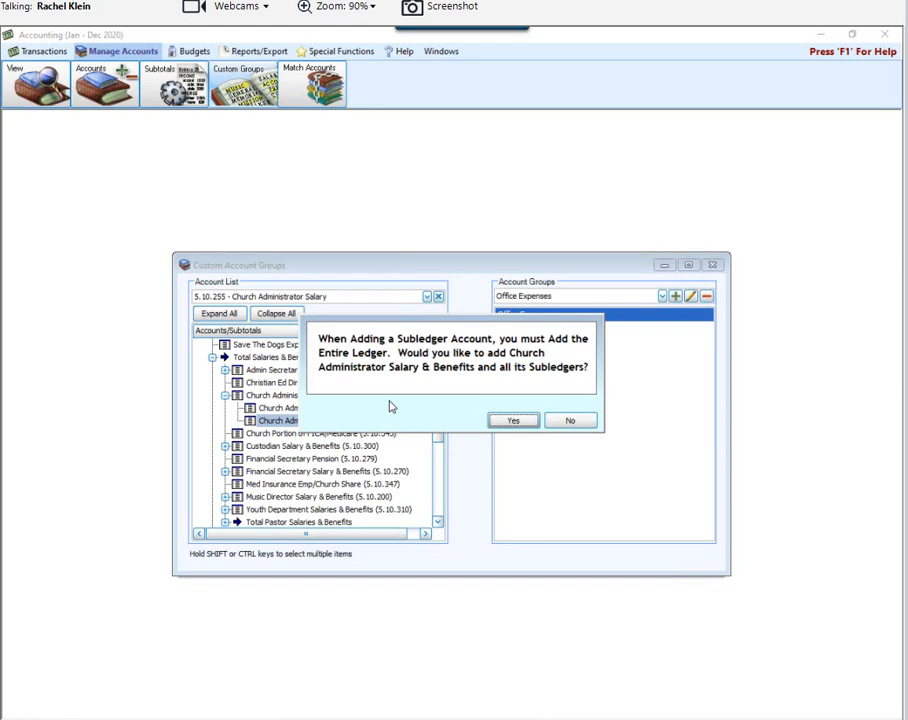
{"action": "left_click", "coordinate": [511, 420]}
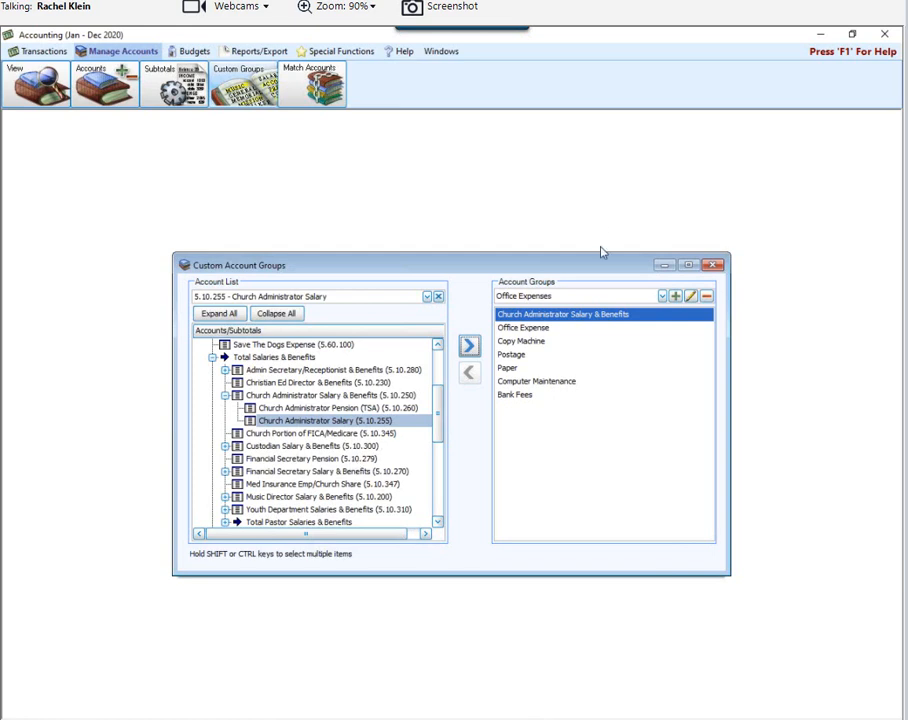
- Check the account group list and the name editor for the Office Expenses group, keeping the existing name
{"action": "left_click", "coordinate": [662, 297]}
{"action": "left_click", "coordinate": [662, 297]}
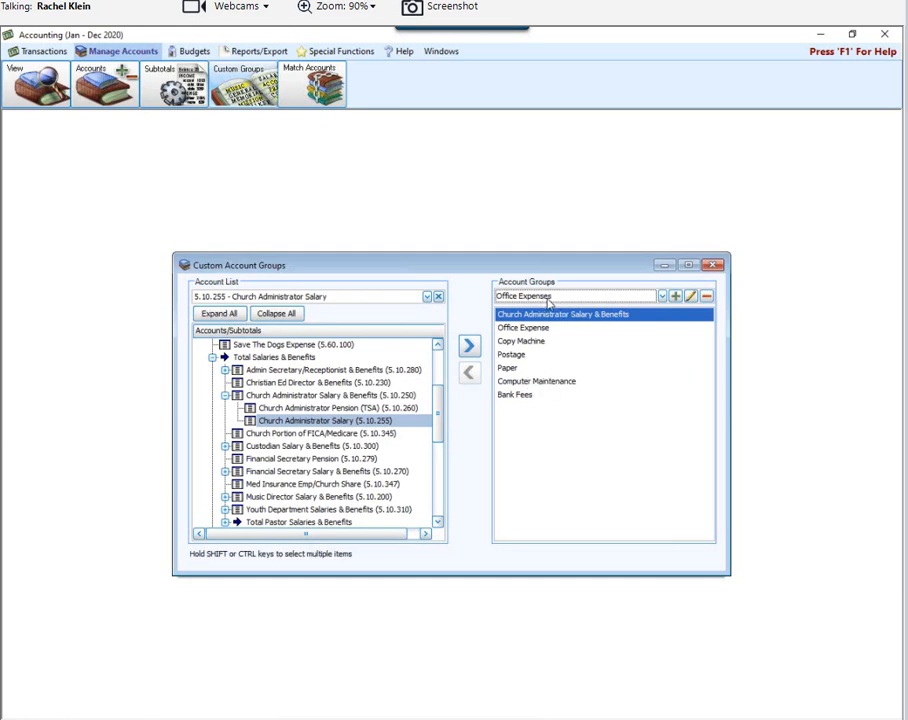
{"action": "left_click", "coordinate": [690, 299]}
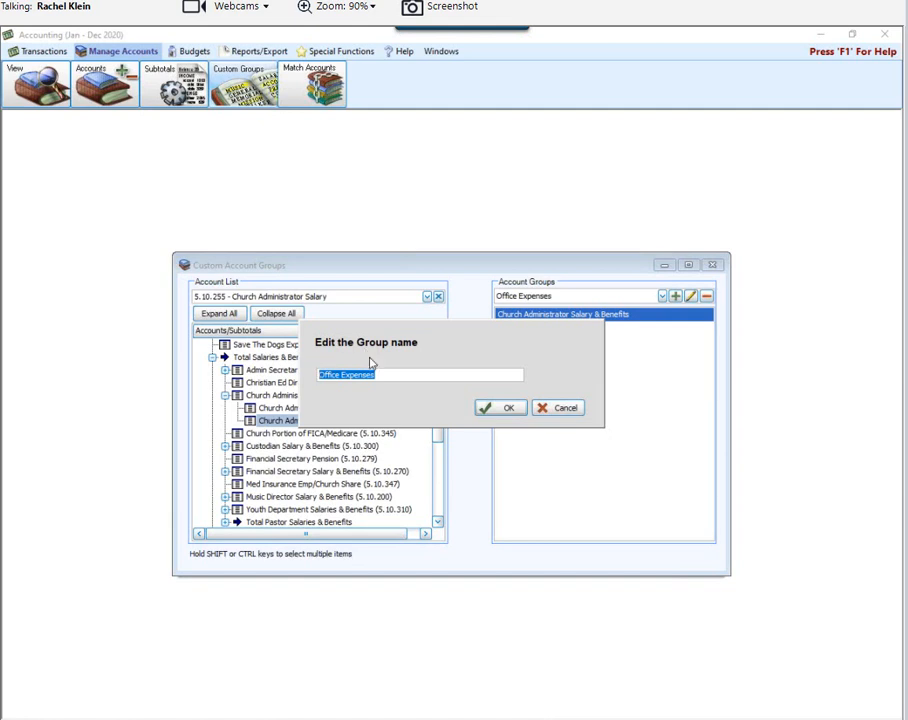
{"action": "left_click", "coordinate": [505, 408]}
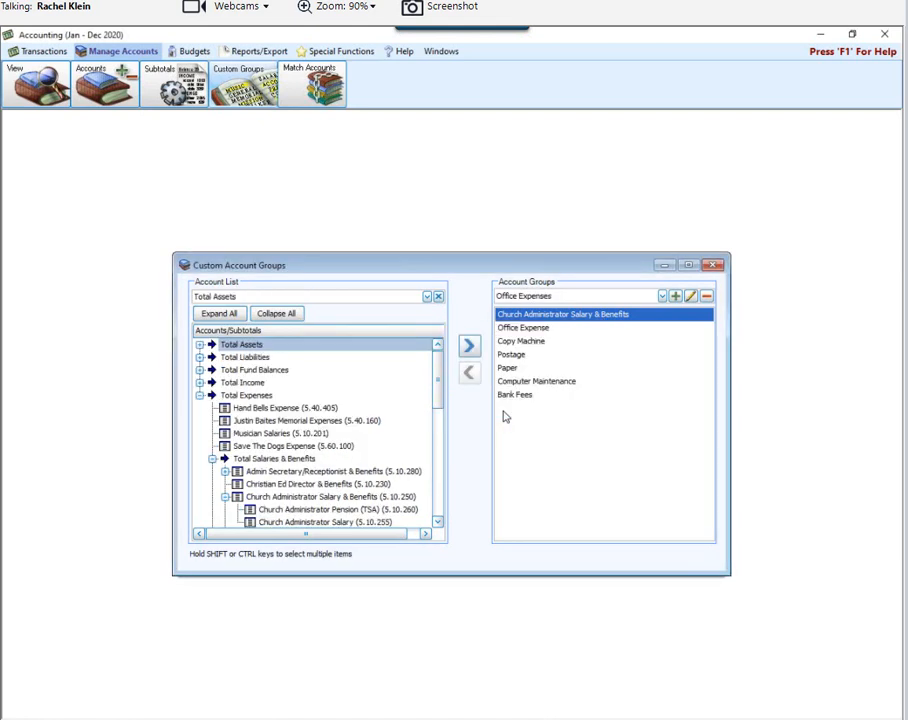
- Collapse the account list, close the Custom Account Groups window and open the Treasurer's Report options
{"action": "left_click", "coordinate": [275, 314]}
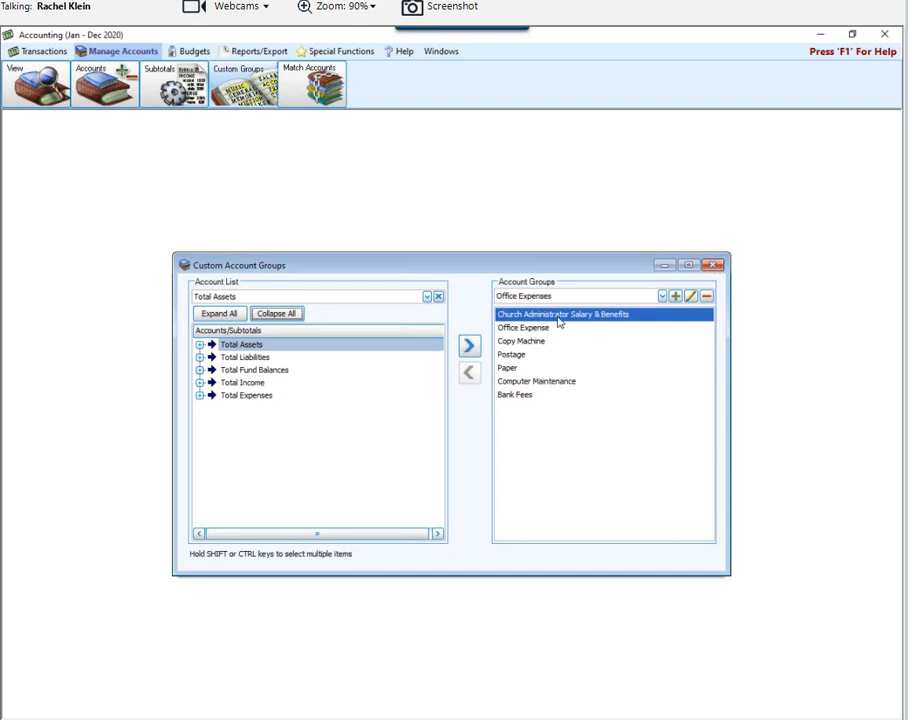
{"action": "left_click", "coordinate": [714, 267]}
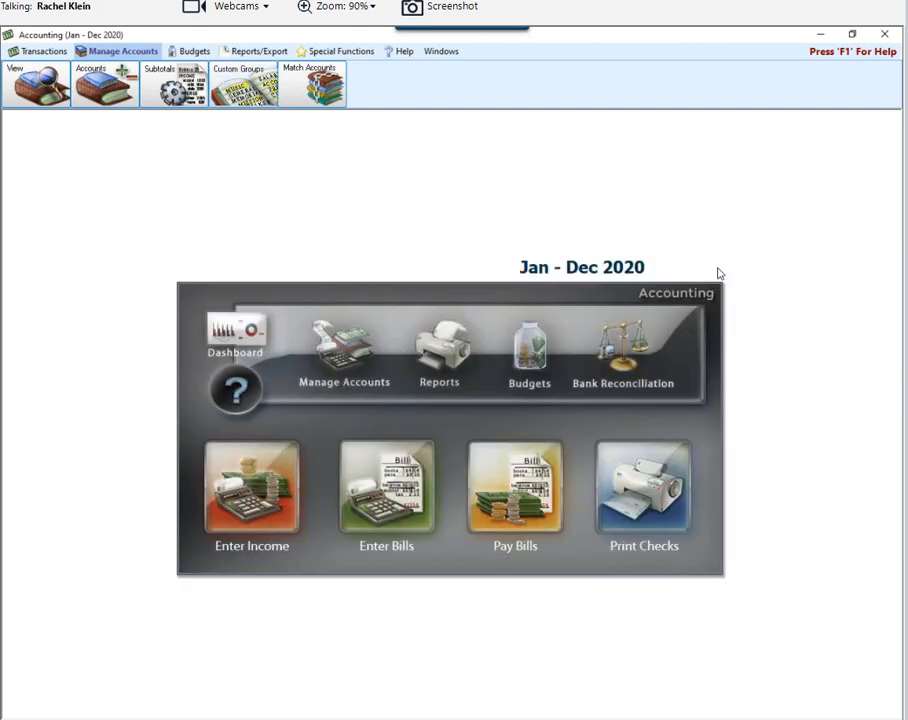
{"action": "left_click", "coordinate": [274, 51]}
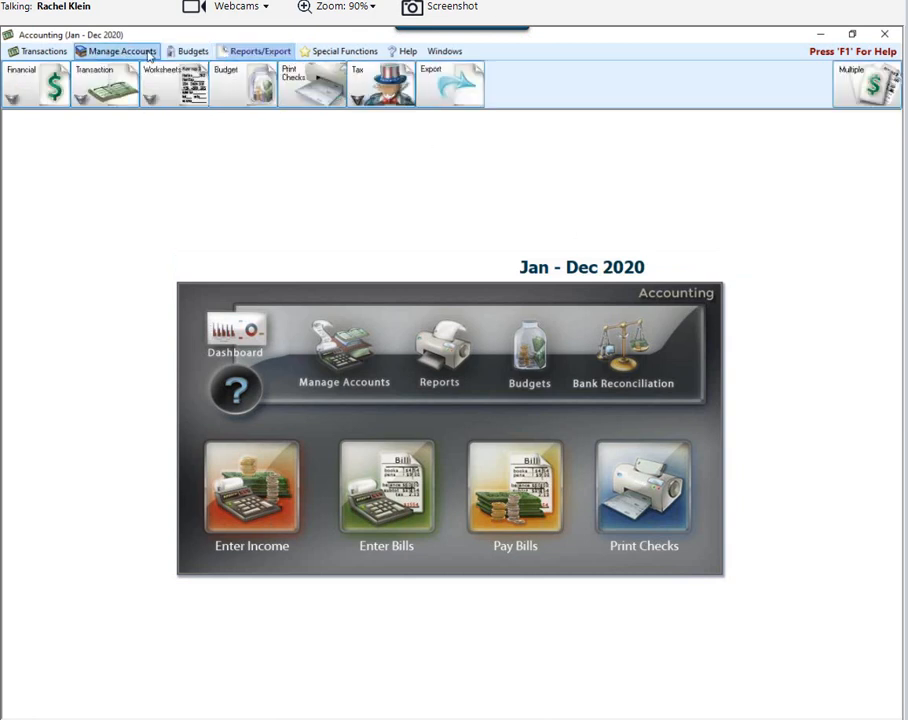
{"action": "left_click", "coordinate": [16, 90]}
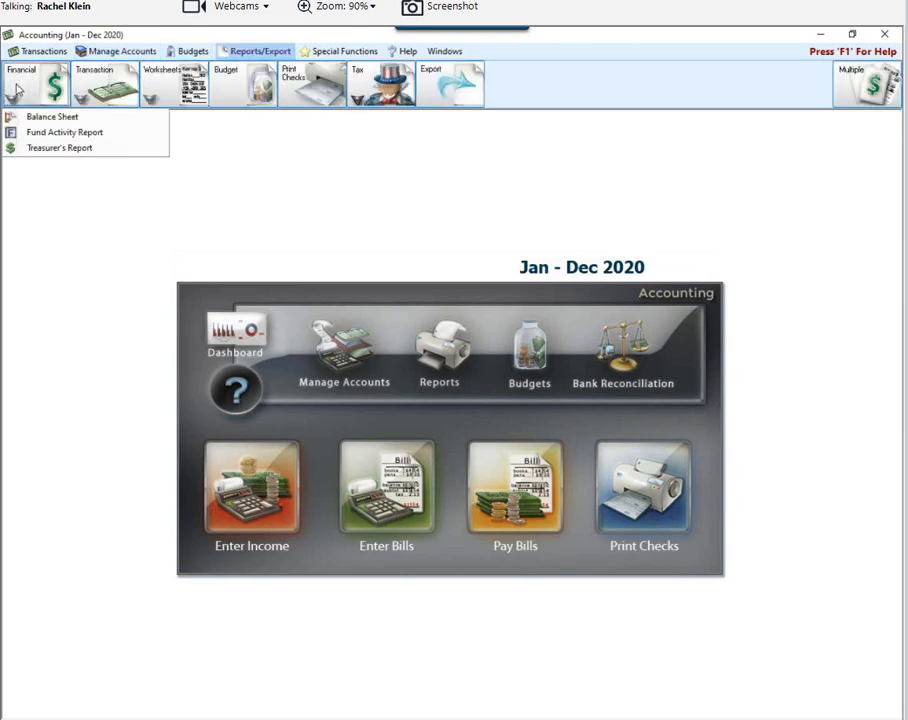
{"action": "left_click", "coordinate": [36, 150]}
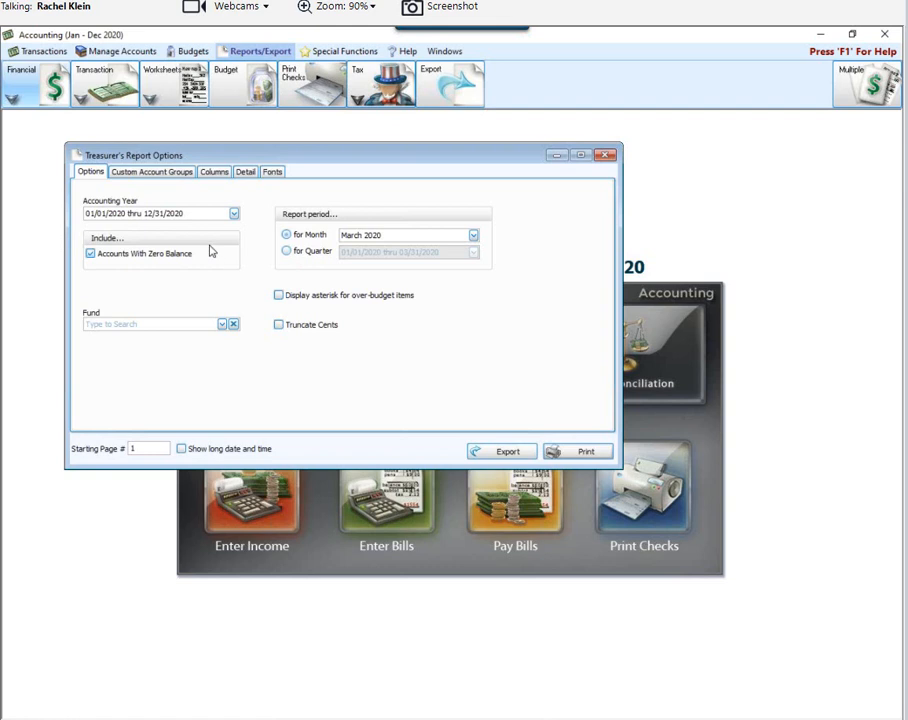
- Limit the Treasurer's Report to the Office Expenses custom account group, check its columns and generate the print preview
{"action": "left_click", "coordinate": [167, 174]}
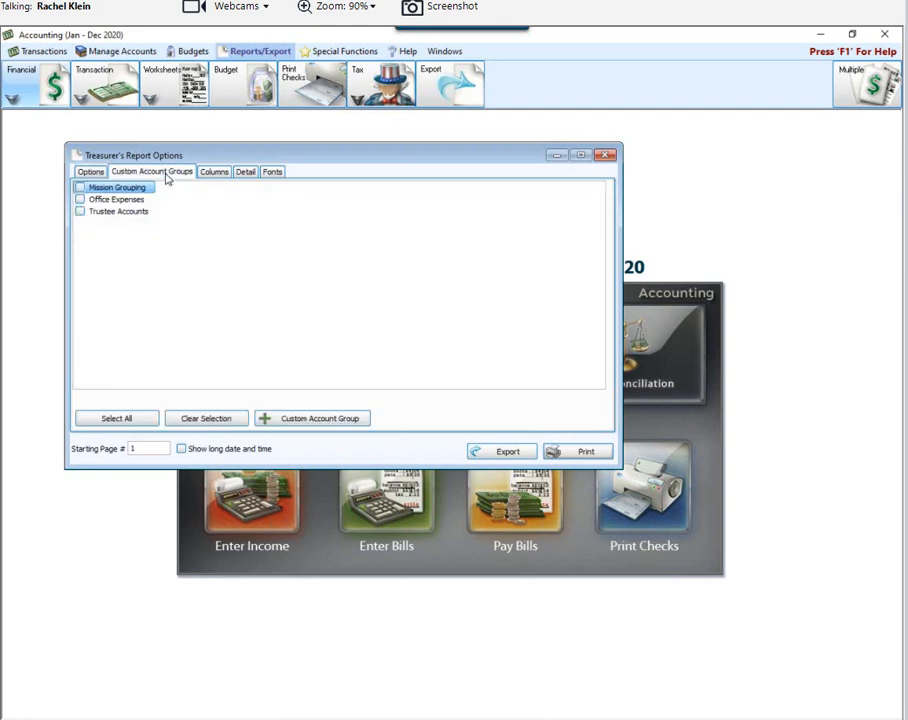
{"action": "left_click", "coordinate": [80, 201]}
{"action": "left_click", "coordinate": [80, 200]}
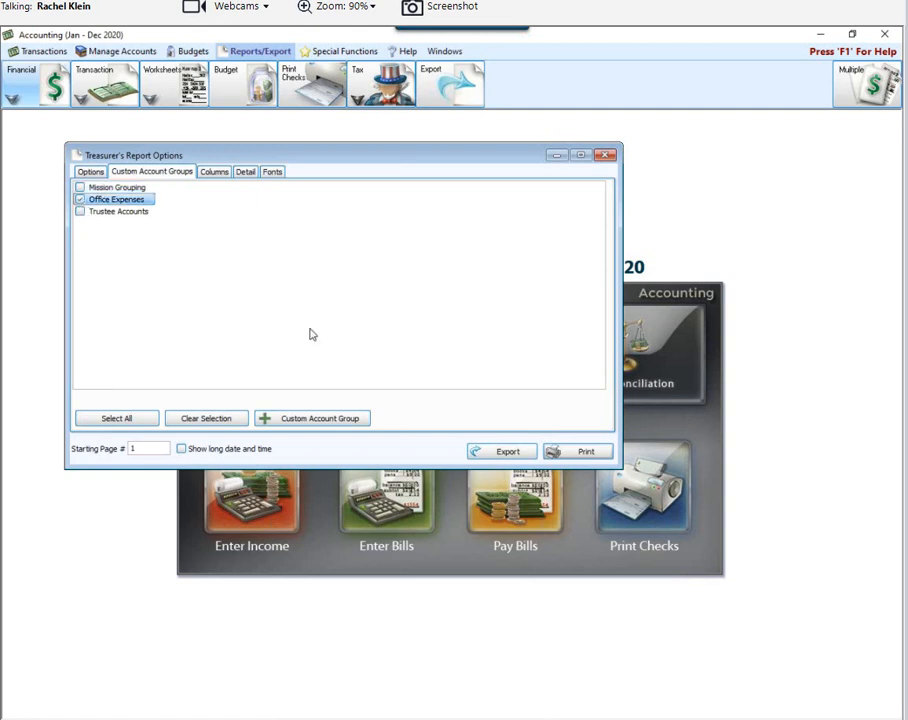
{"action": "left_click", "coordinate": [210, 173]}
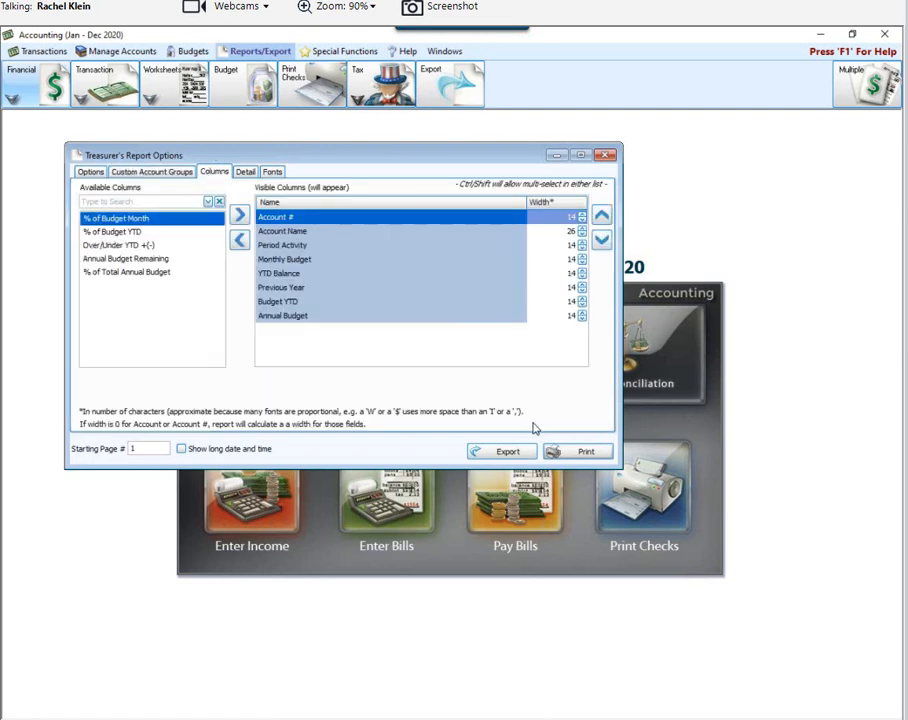
{"action": "left_click", "coordinate": [578, 452]}
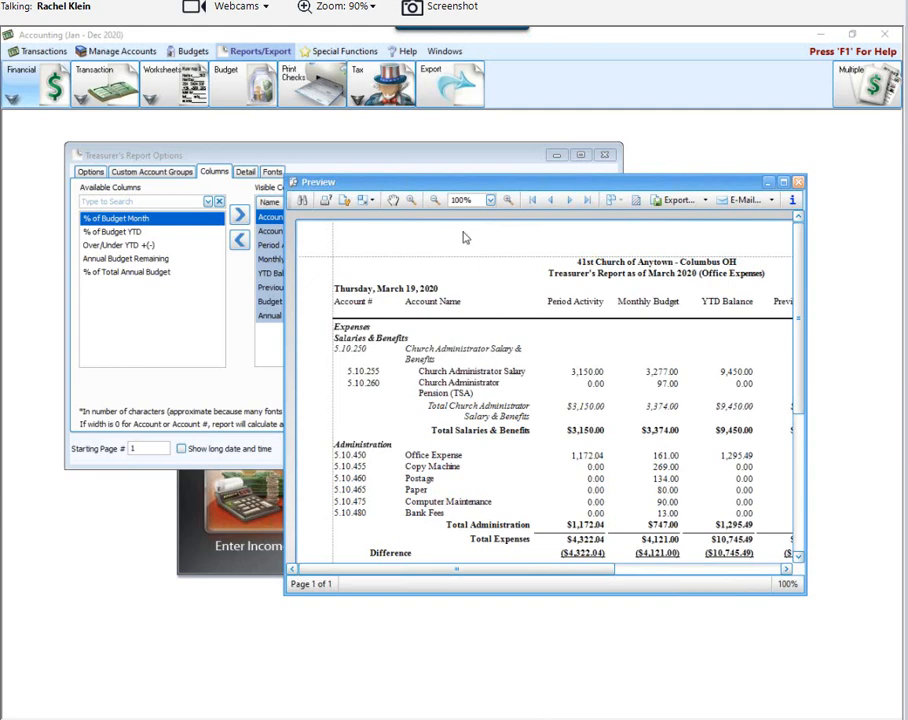
- Maximize the Treasurer's Report preview to review the Office Expenses figures, and close both the preview and the report options
{"action": "left_click", "coordinate": [783, 182]}
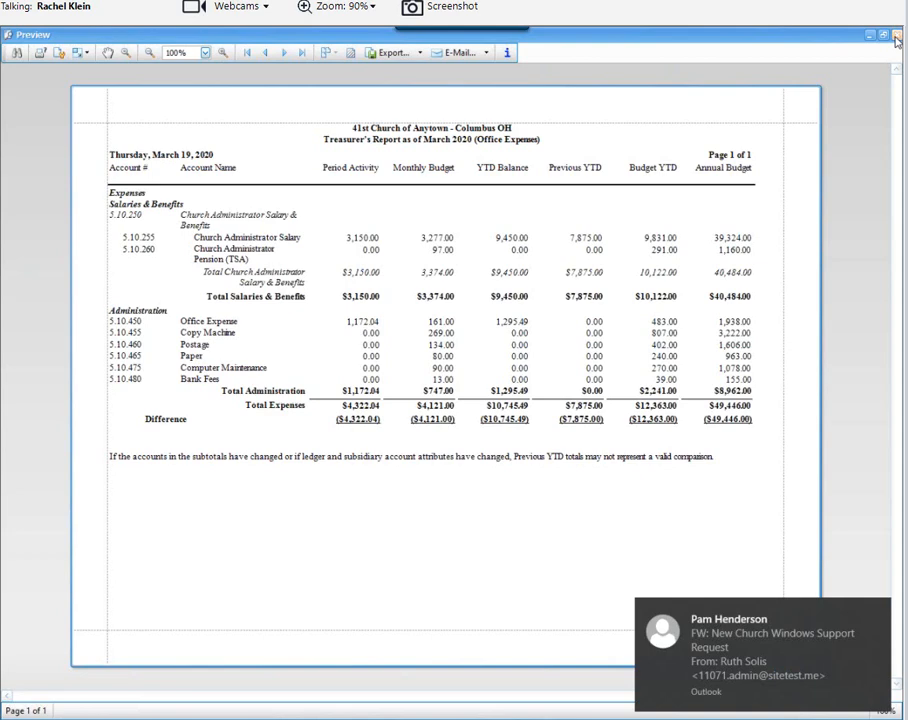
{"action": "left_click", "coordinate": [878, 609]}
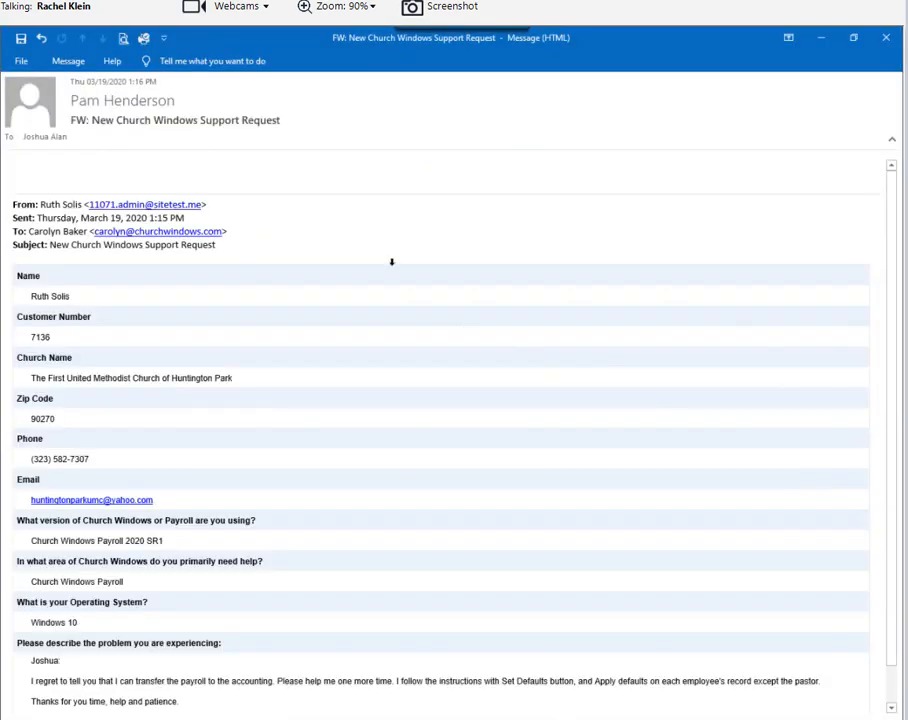
{"action": "left_click", "coordinate": [822, 40]}
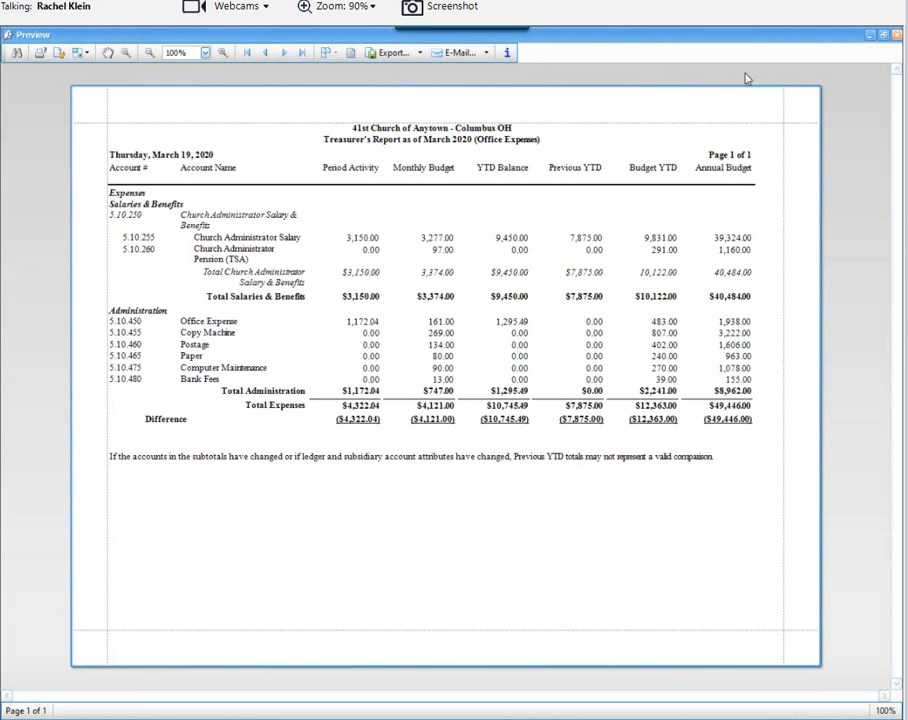
{"action": "left_click", "coordinate": [897, 36]}
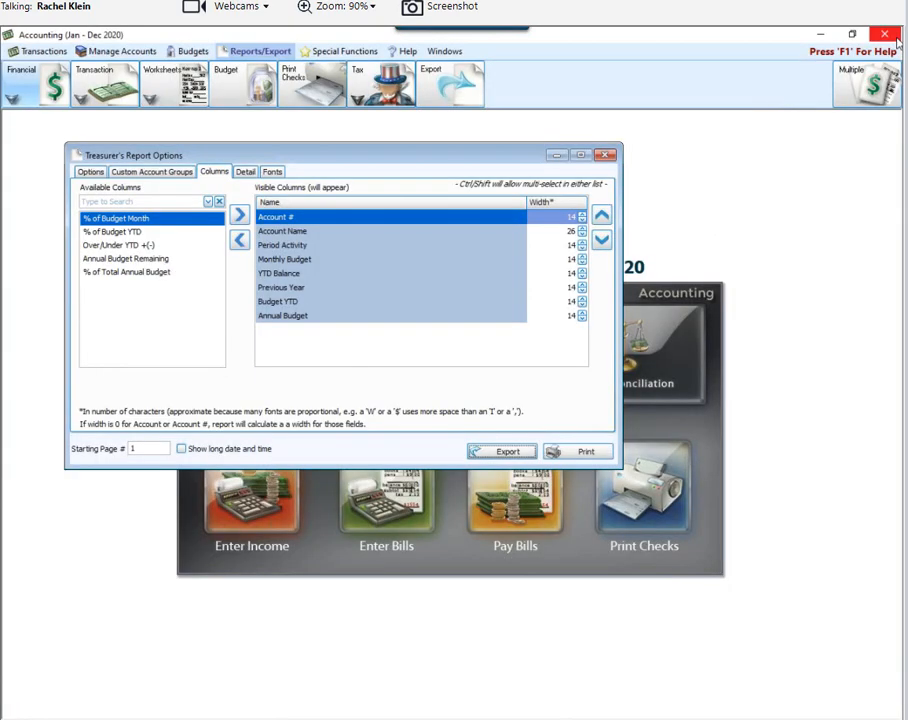
{"action": "left_click", "coordinate": [604, 156]}
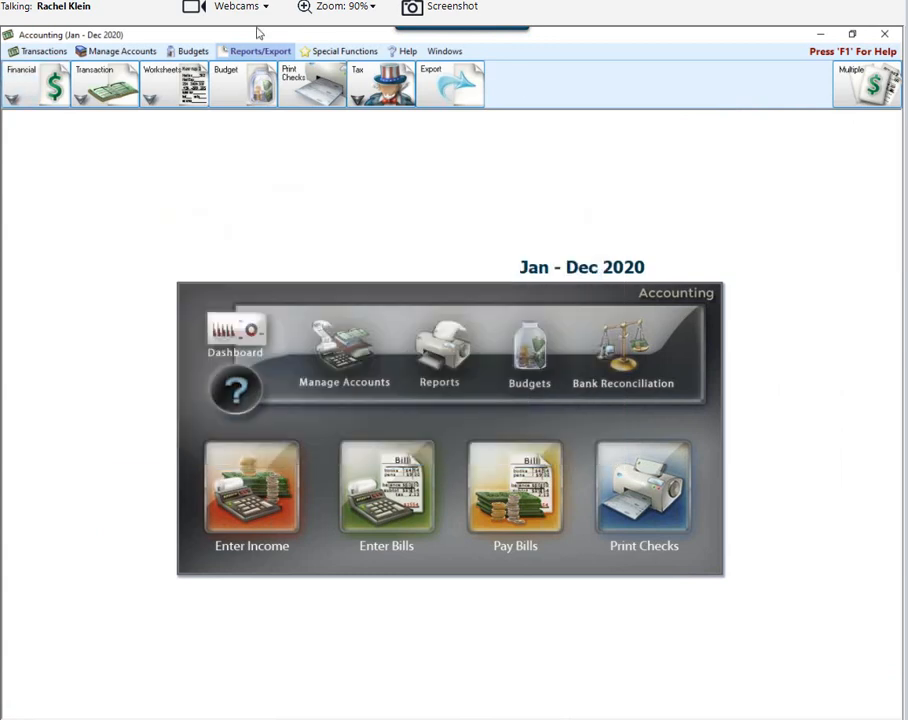
- Open the transaction browser and filter its transactions to the Office Expenses custom account group
{"action": "left_click", "coordinate": [38, 51]}
{"action": "left_click", "coordinate": [25, 80]}
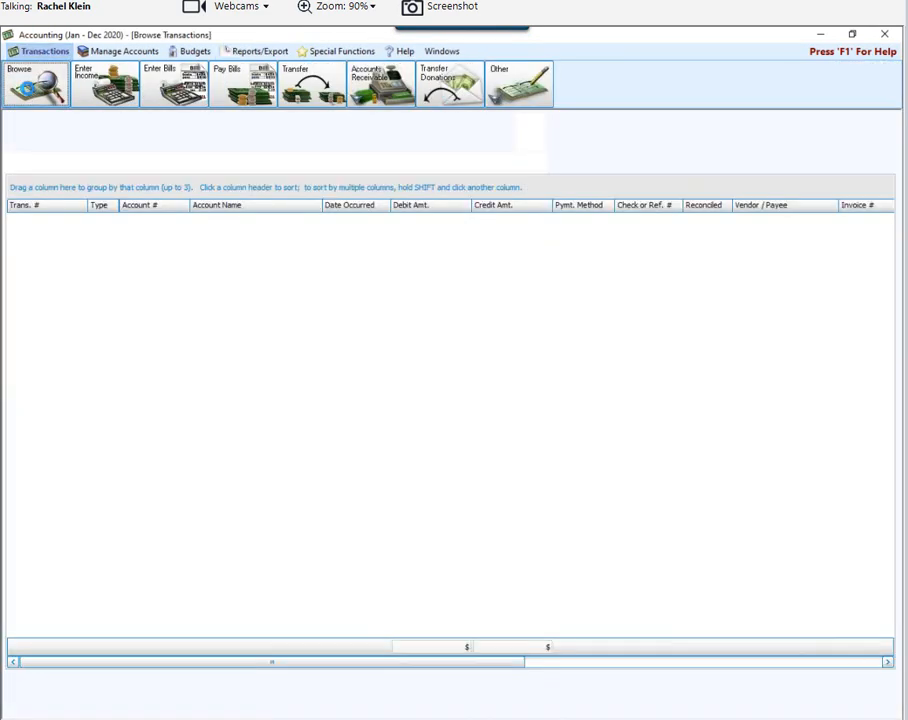
{"action": "left_click", "coordinate": [45, 161]}
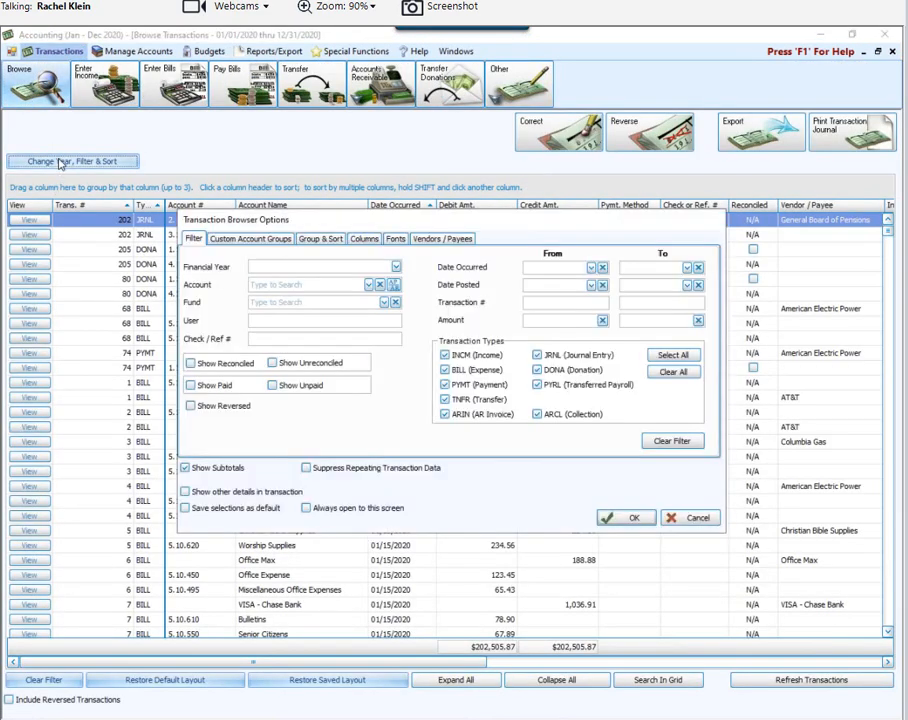
{"action": "left_click", "coordinate": [216, 237]}
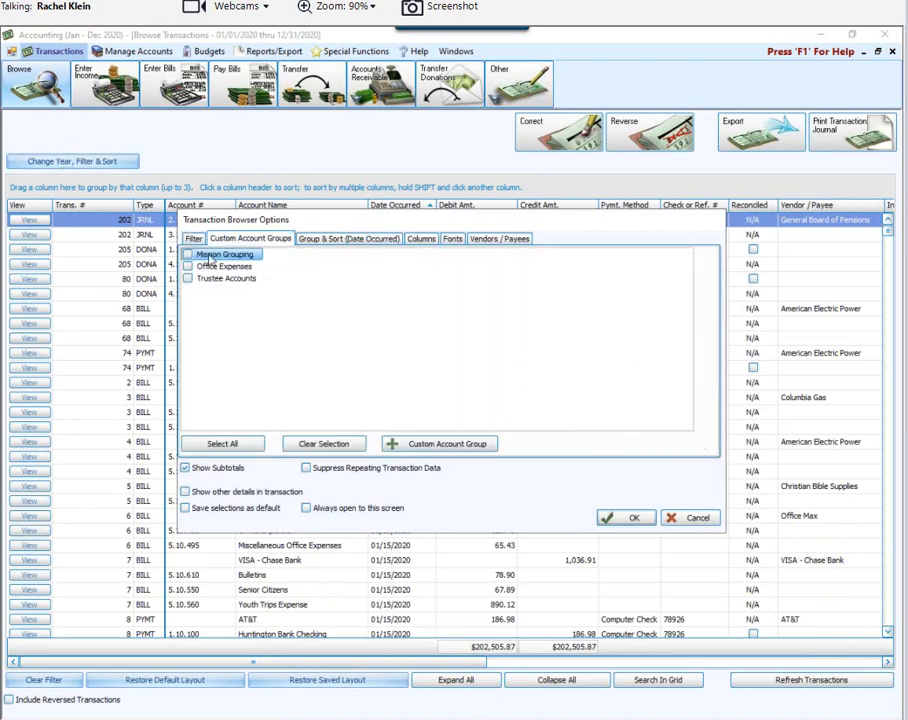
{"action": "left_click", "coordinate": [190, 267]}
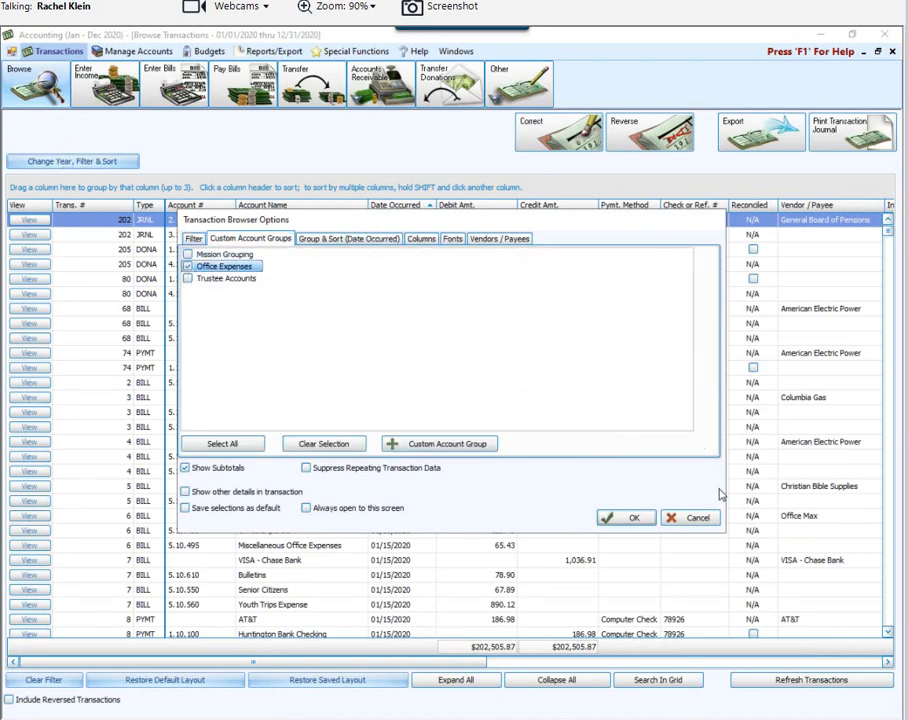
{"action": "left_click", "coordinate": [612, 518]}
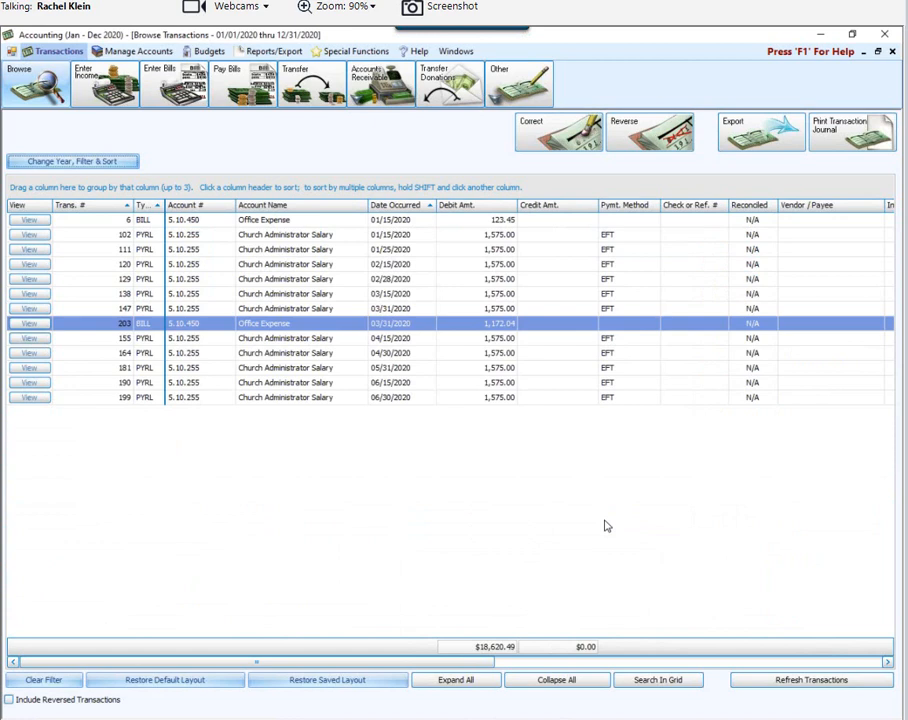